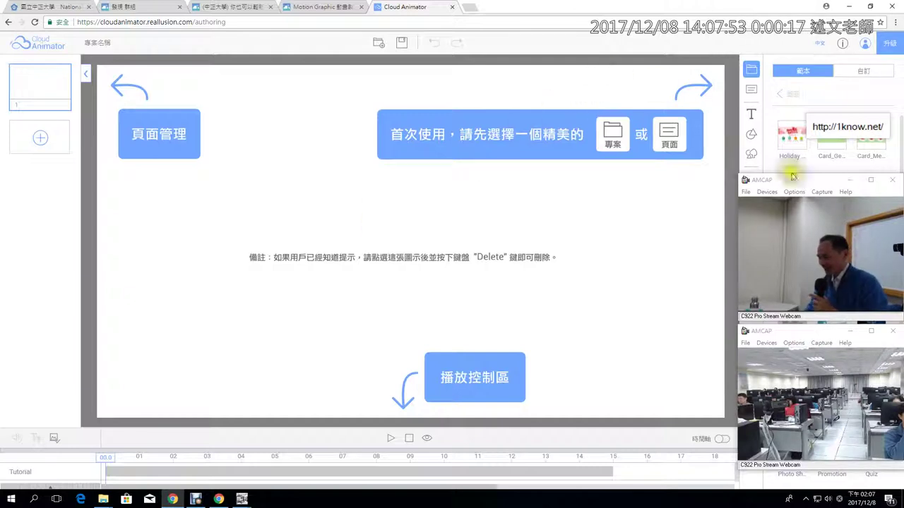
pyautogui.moveTo(828, 181); pyautogui.dragTo(815, 187)
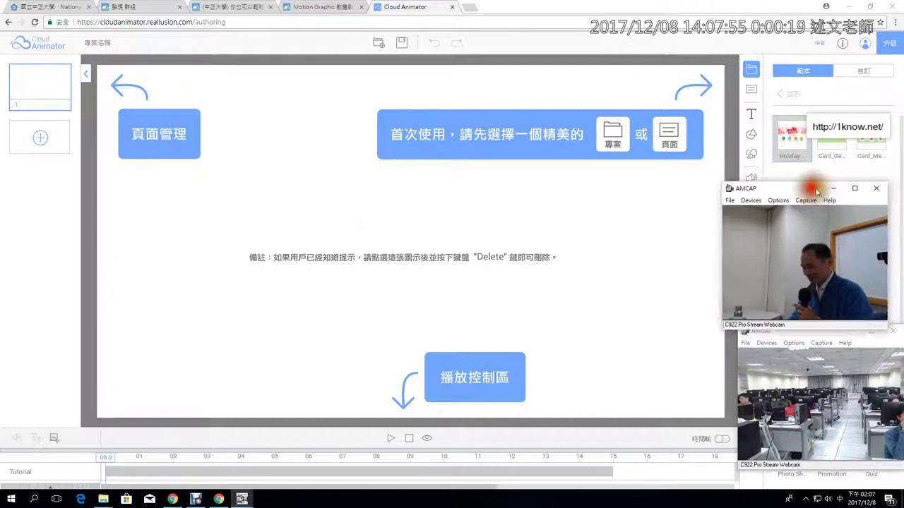
pyautogui.click(837, 185)
pyautogui.click(852, 334)
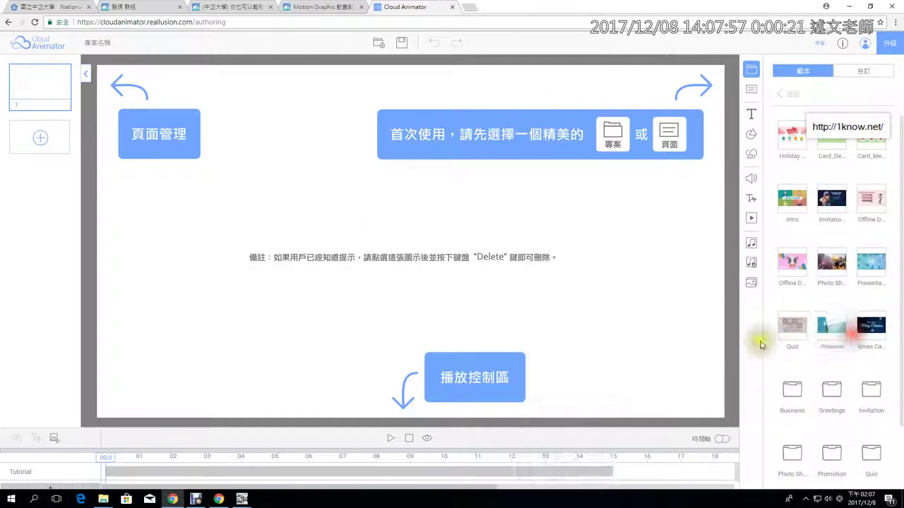
pyautogui.rightClick(851, 131)
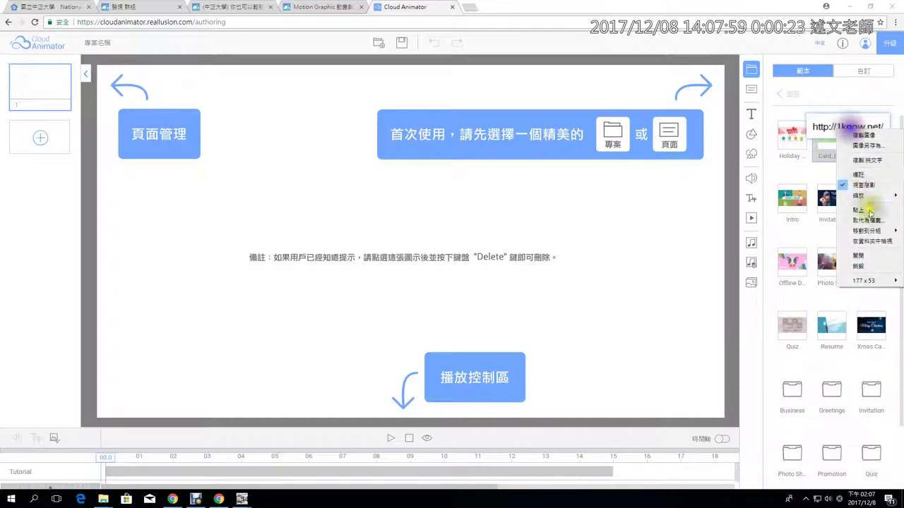
pyautogui.press('Escape')
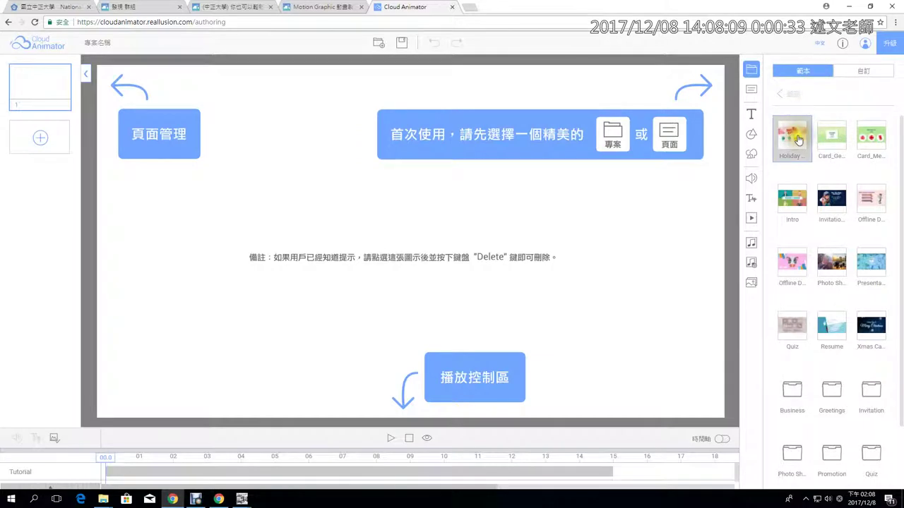
# Load the Holiday Season project template and play back its Monster Run page briefly.
pyautogui.click(796, 140)
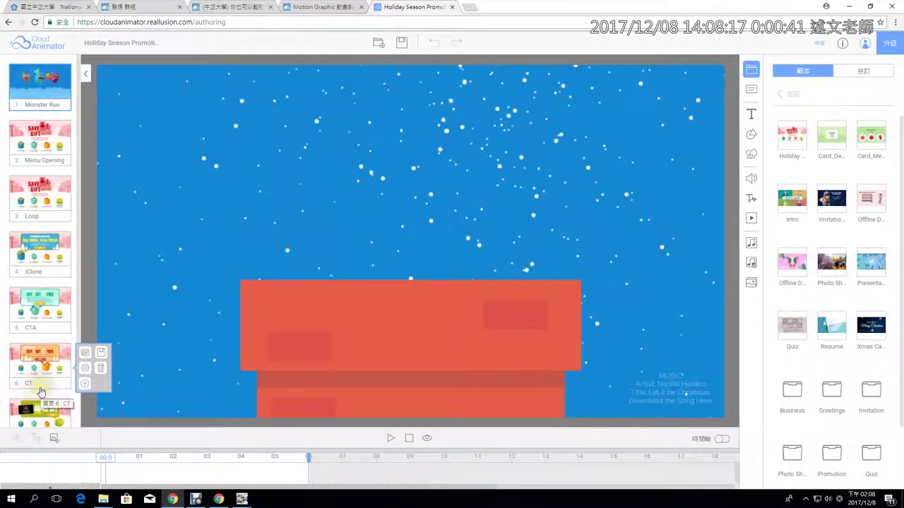
pyautogui.moveTo(4, 60); pyautogui.dragTo(110, 444)
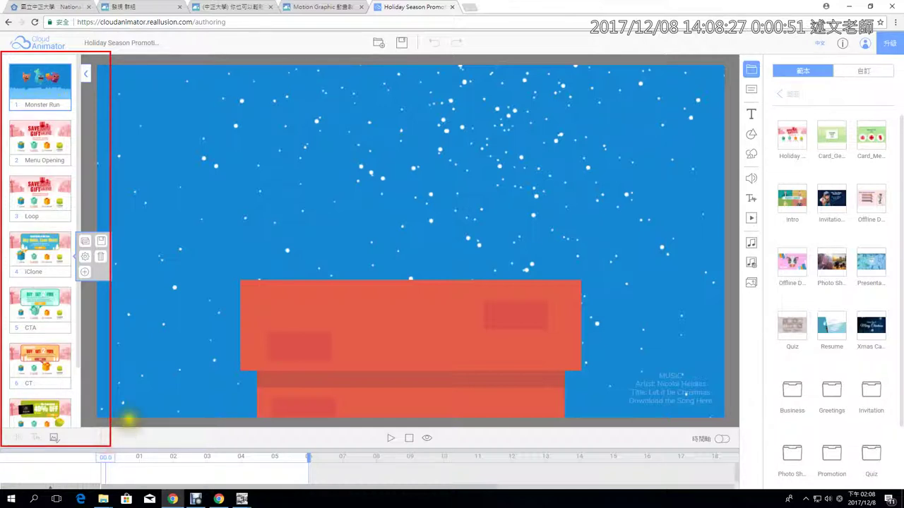
pyautogui.press('Escape')
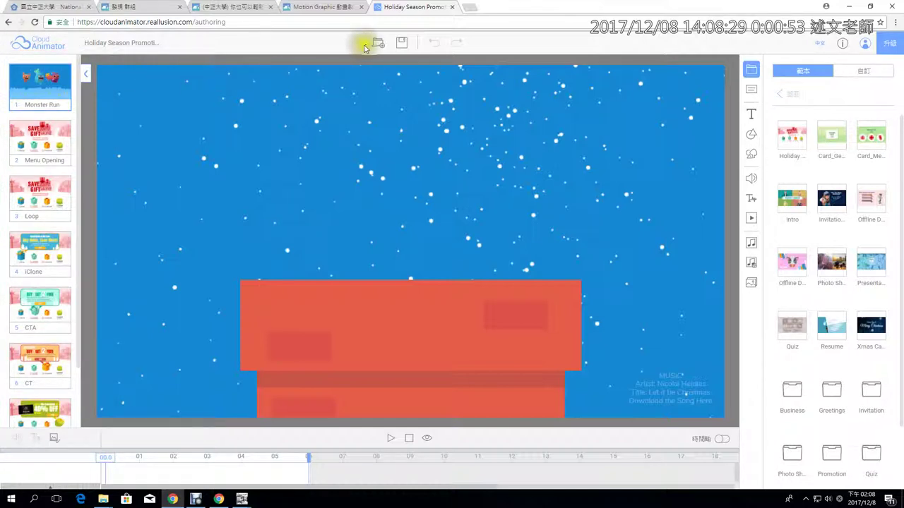
pyautogui.click(390, 438)
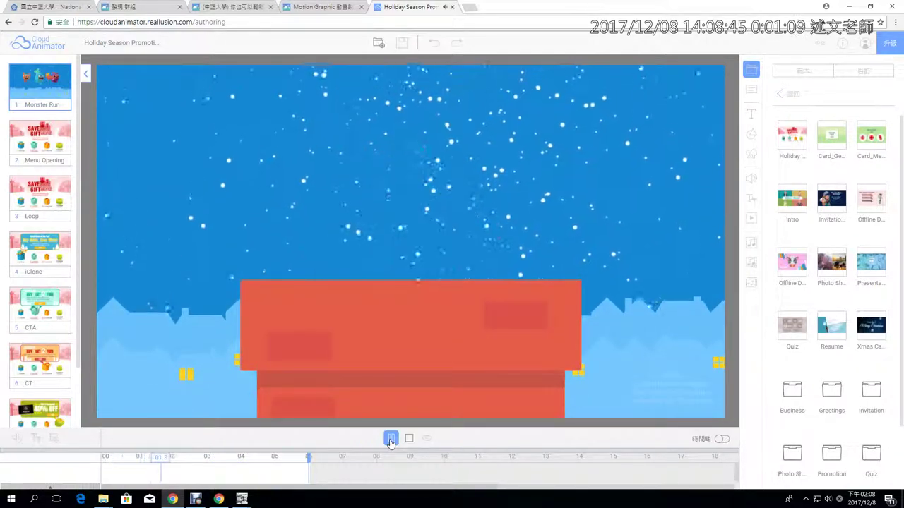
pyautogui.click(407, 439)
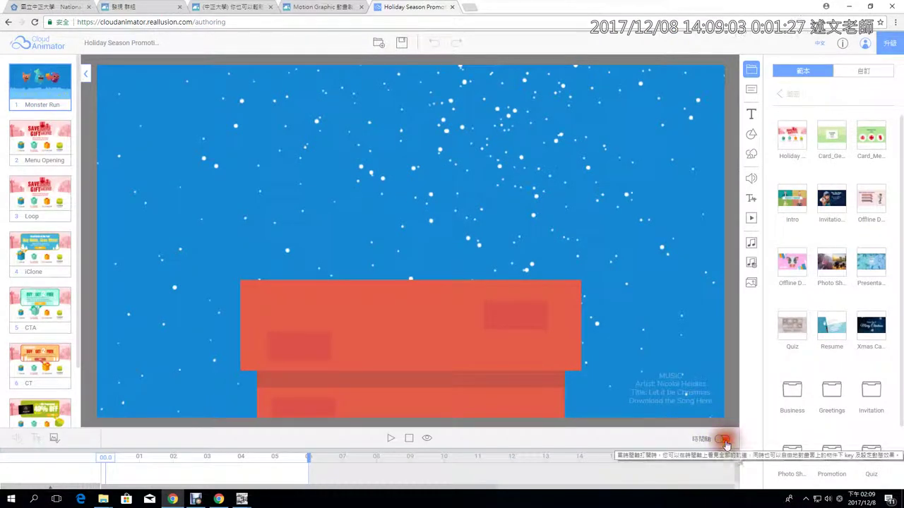
# Turn on the timeline to show the Monster Run page's animation tracks.
pyautogui.click(722, 438)
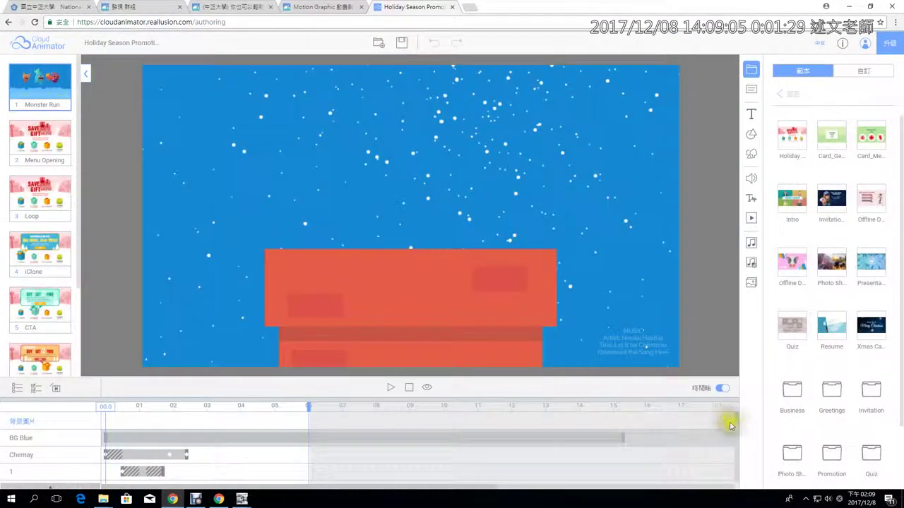
pyautogui.moveTo(735, 422)
pyautogui.mouseDown()
pyautogui.moveTo(727, 494)
pyautogui.moveTo(726, 417)
pyautogui.mouseUp()
pyautogui.click(716, 390)
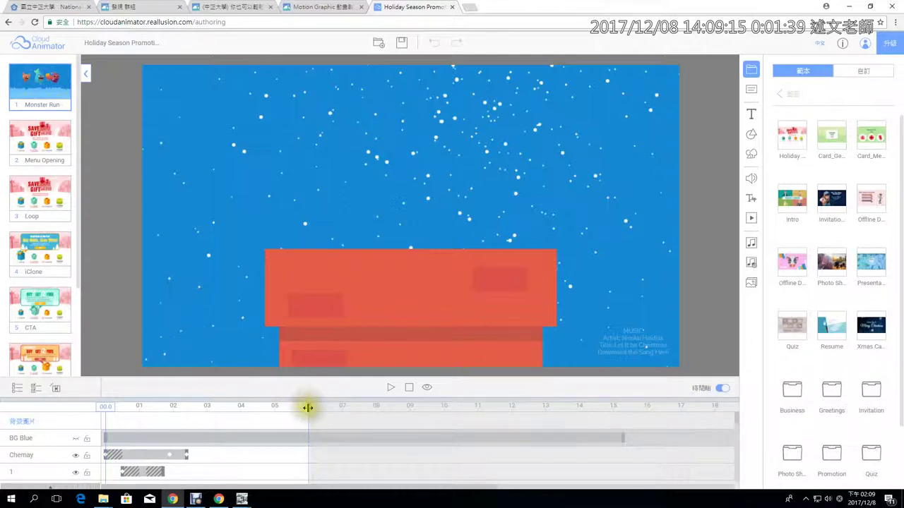
# Move the page's end marker back to 0 seconds and select the BG Blue, Chemay and 1 layers in turn.
pyautogui.moveTo(308, 407); pyautogui.dragTo(104, 405)
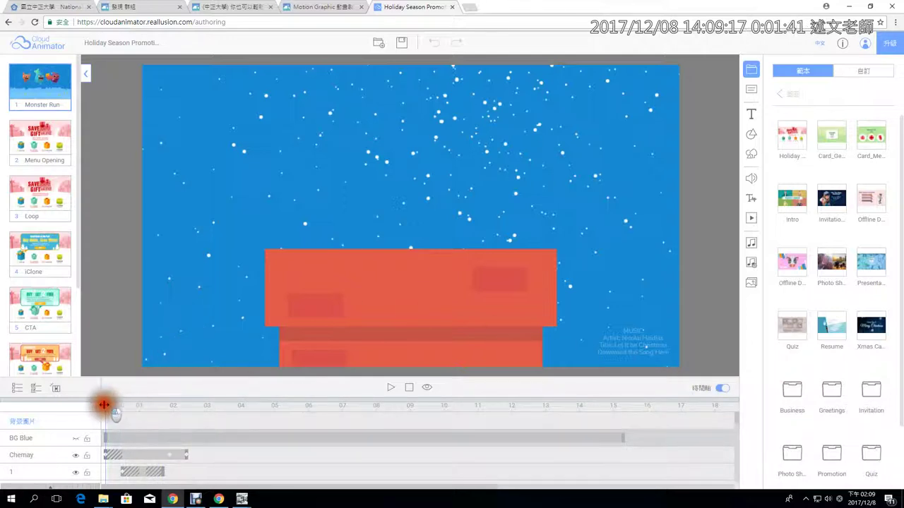
pyautogui.click(22, 439)
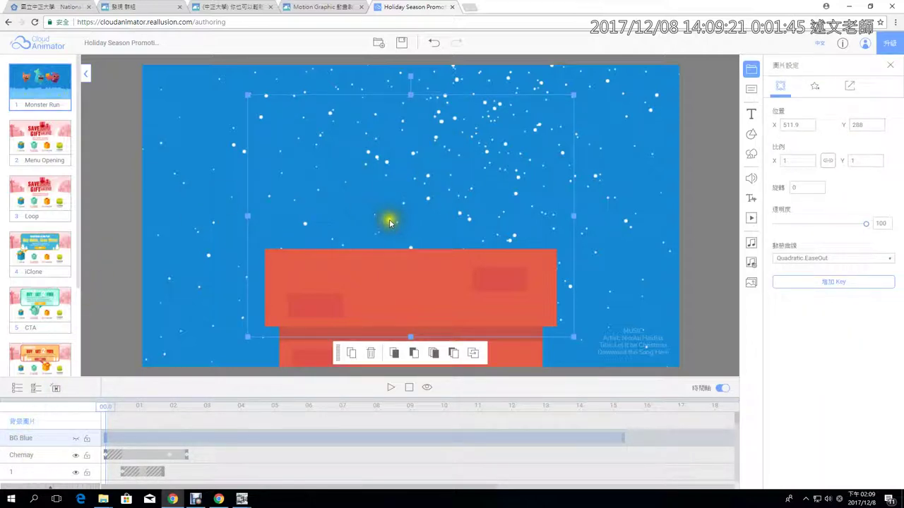
pyautogui.click(28, 457)
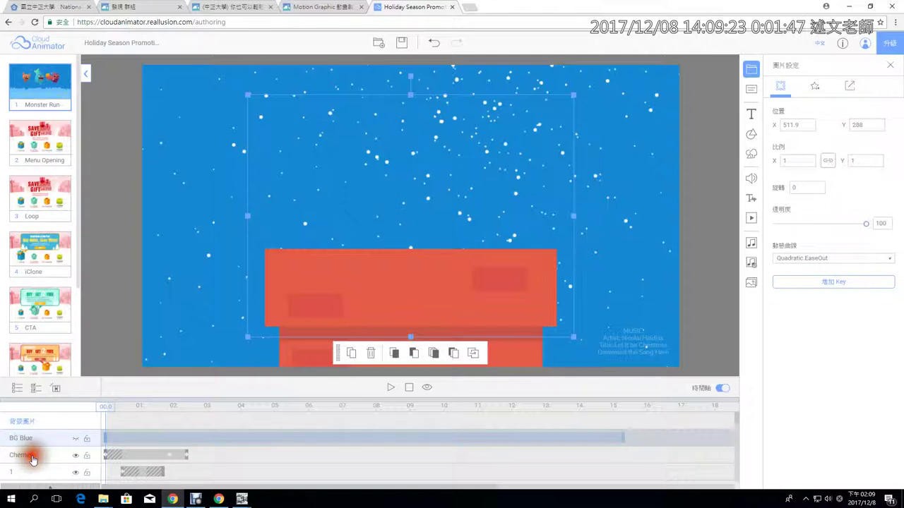
pyautogui.click(42, 478)
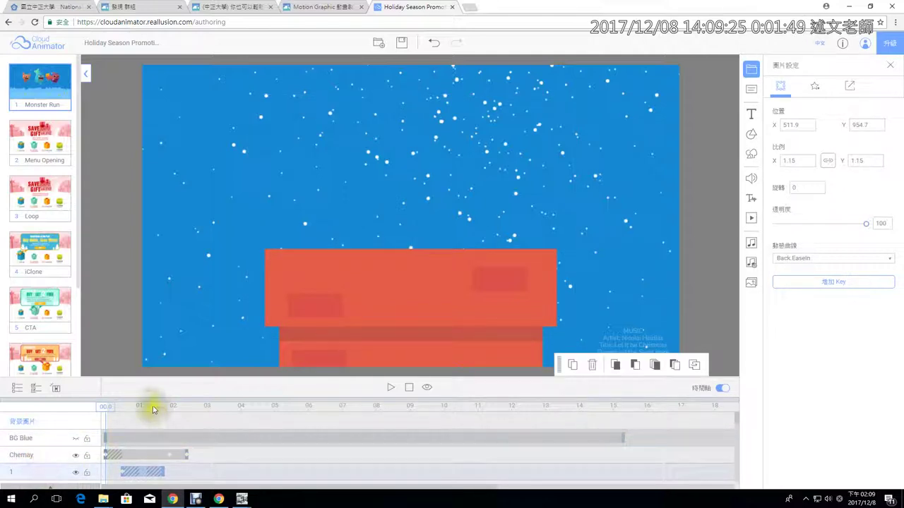
# Set the page's end marker to 1 second on the timeline.
pyautogui.click(153, 408)
pyautogui.click(138, 471)
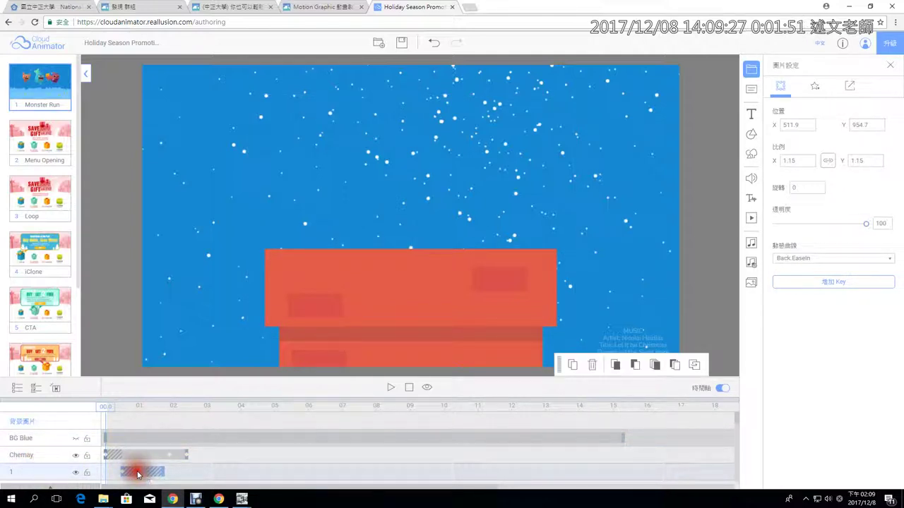
pyautogui.click(154, 411)
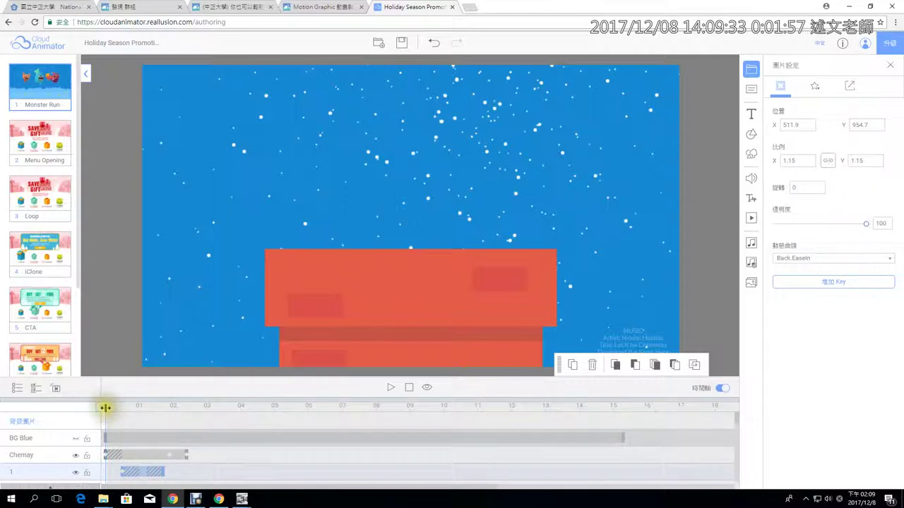
pyautogui.moveTo(104, 408); pyautogui.dragTo(140, 408)
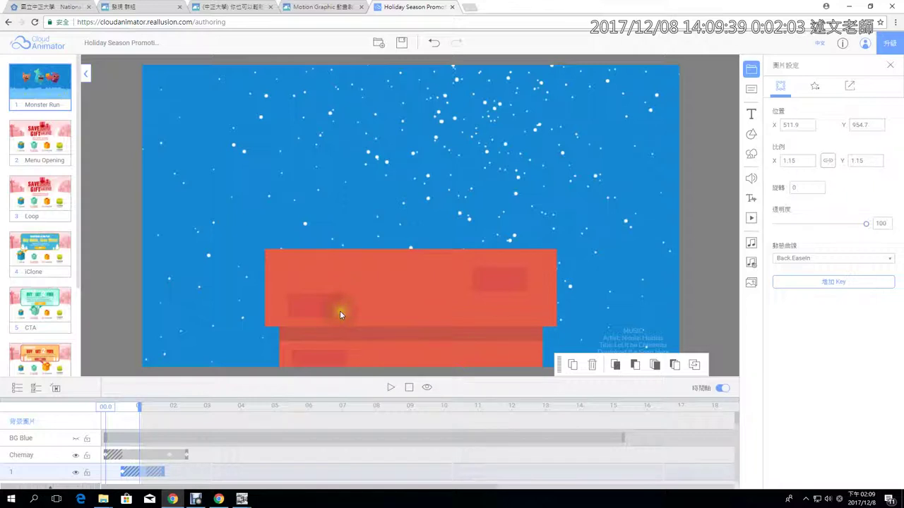
# Add a new text object to the Monster Run page and look through the available fonts.
pyautogui.click(747, 118)
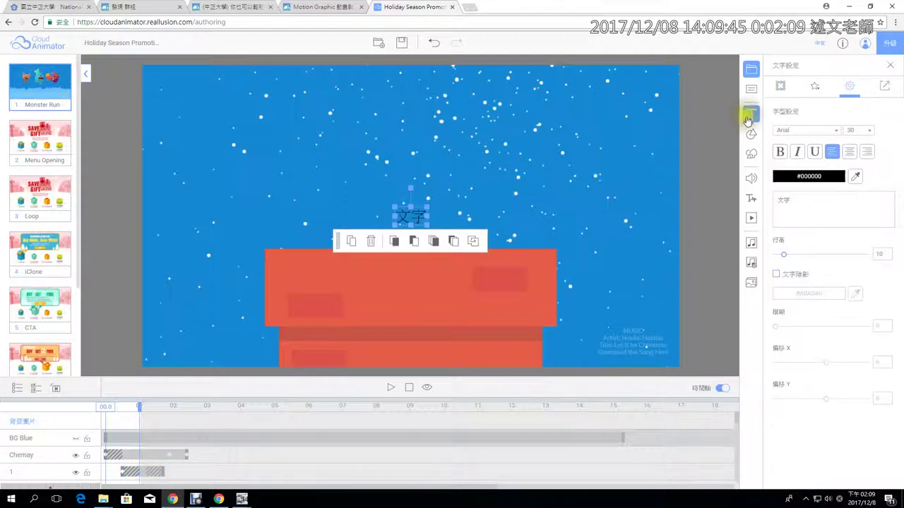
pyautogui.click(836, 132)
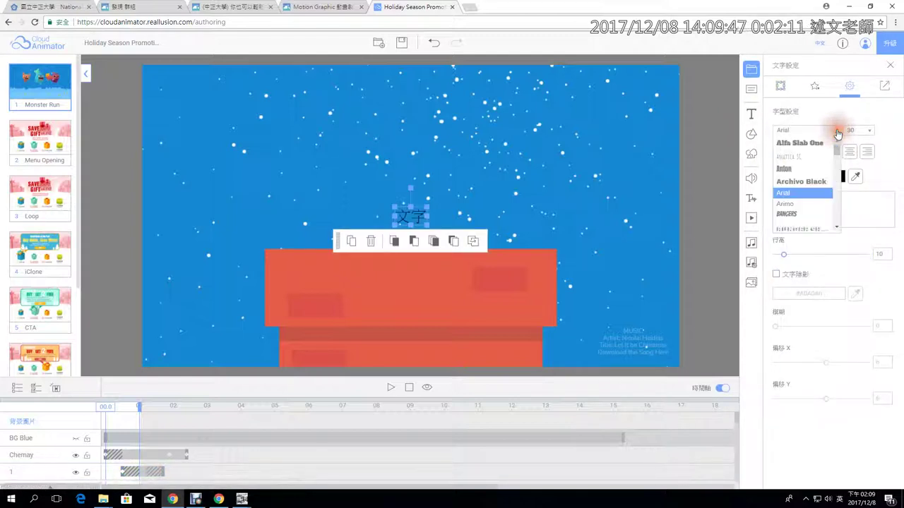
pyautogui.click(835, 171)
pyautogui.moveTo(833, 171); pyautogui.dragTo(828, 240)
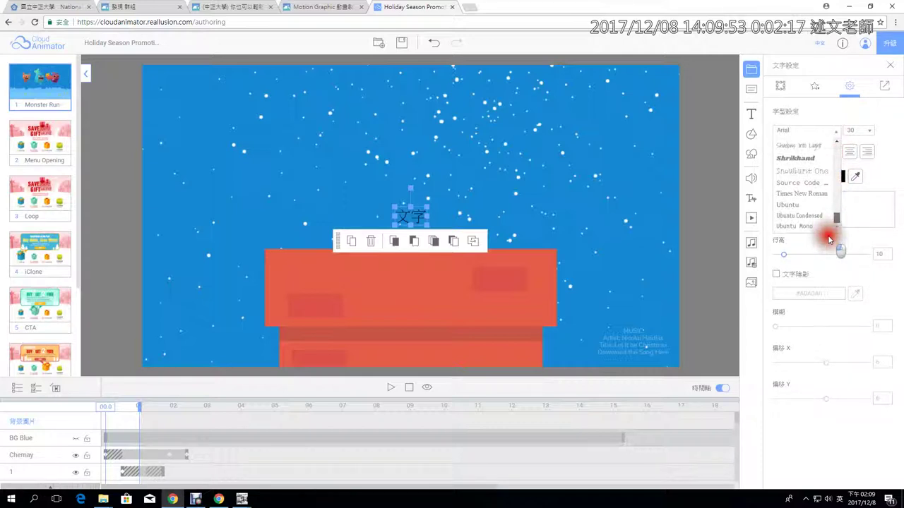
# Replace the placeholder text with "Motion Graphic 動畫設計師".
pyautogui.click(858, 207)
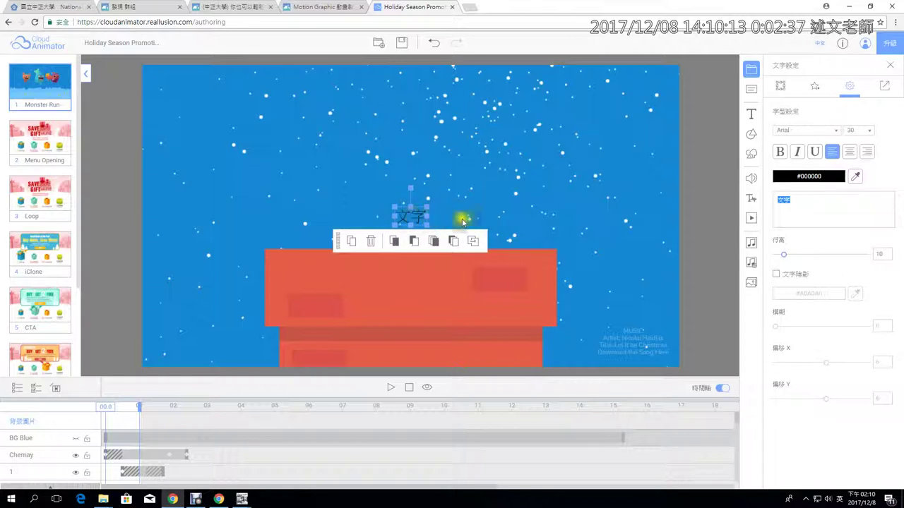
pyautogui.click(711, 219)
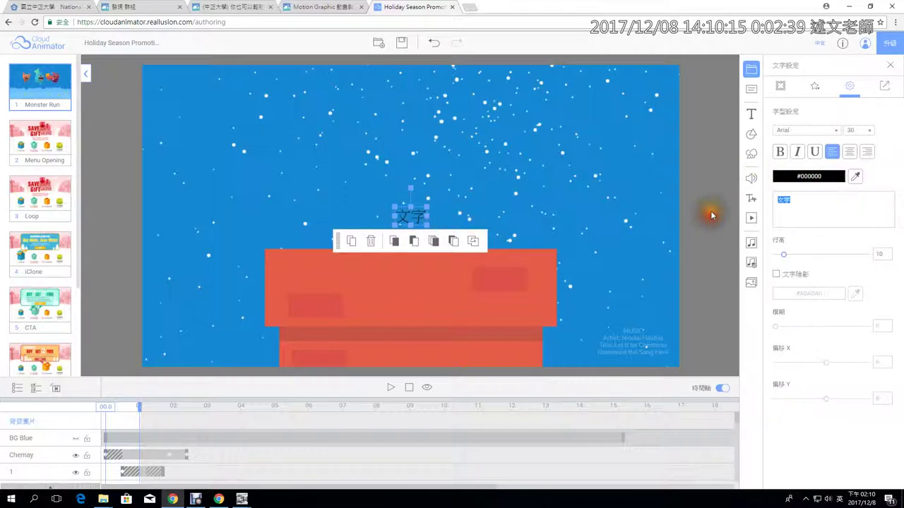
pyautogui.write('Motio')
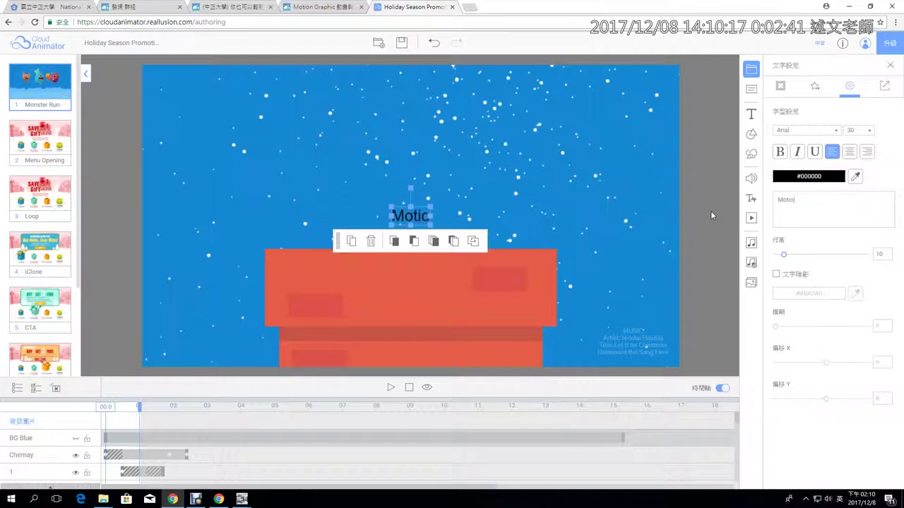
pyautogui.write('n Graphic')
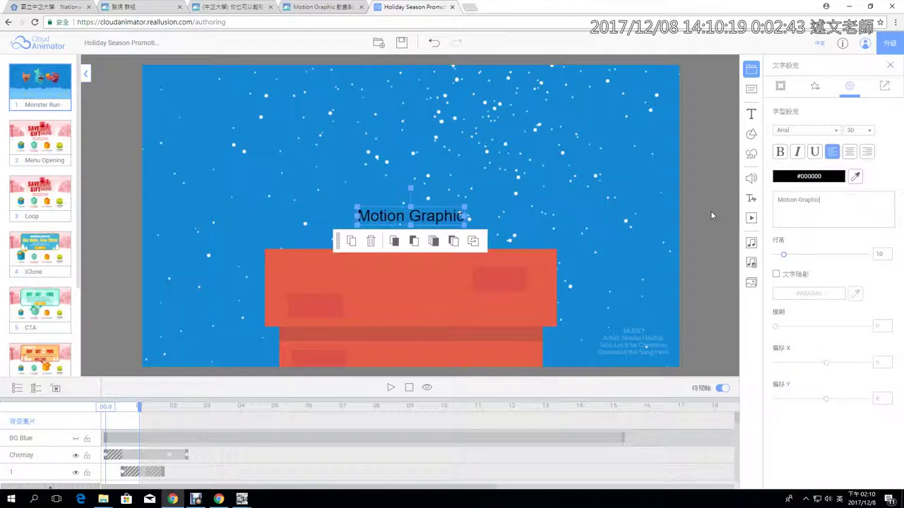
pyautogui.write(' ㄉㄨ')
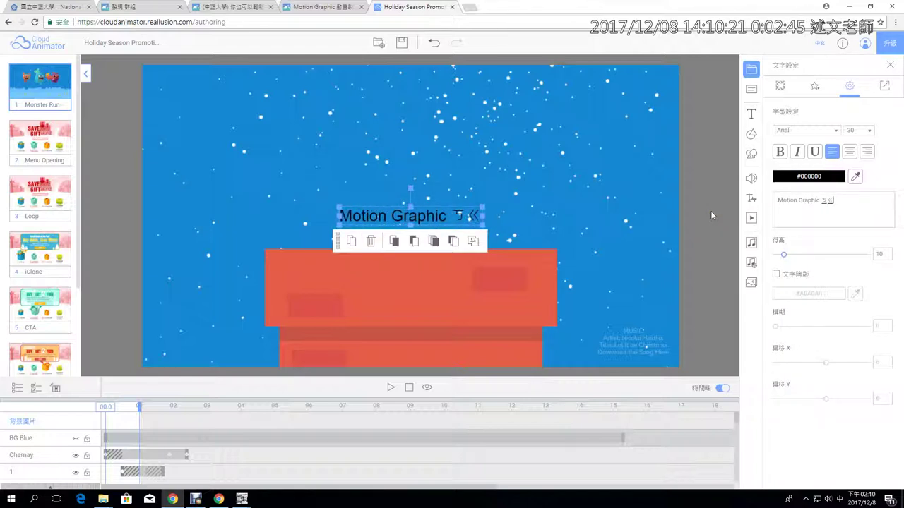
pyautogui.write('ㄥˋ')
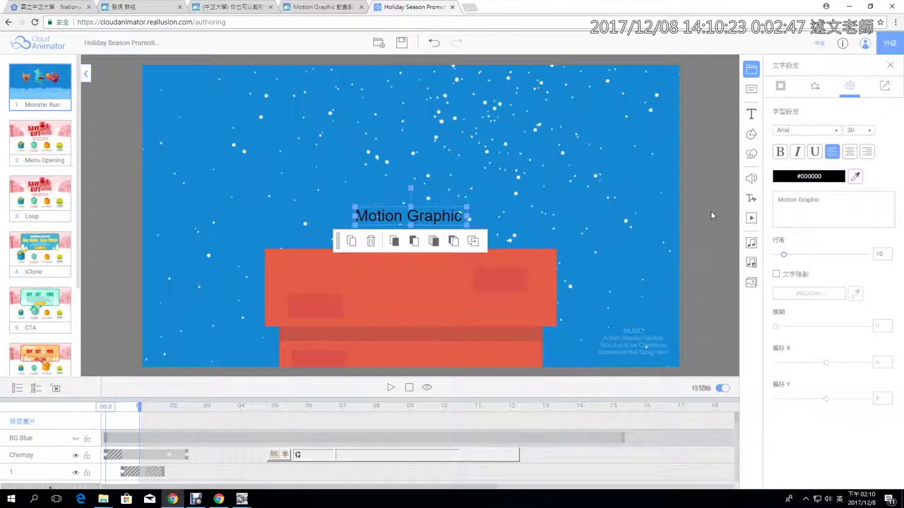
pyautogui.write('ㄏㄨㄚˋㄕㄜˋㄐㄧˋ')
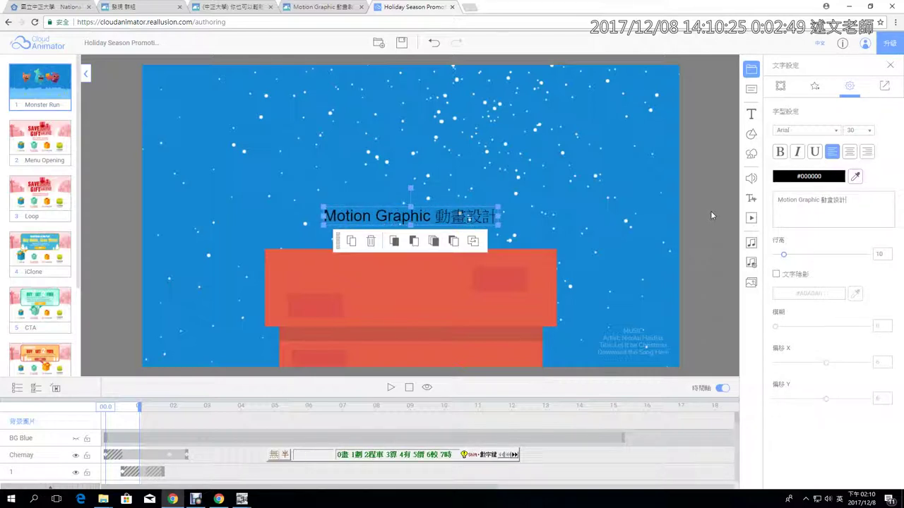
pyautogui.write('ㄕ')
pyautogui.press('Return')
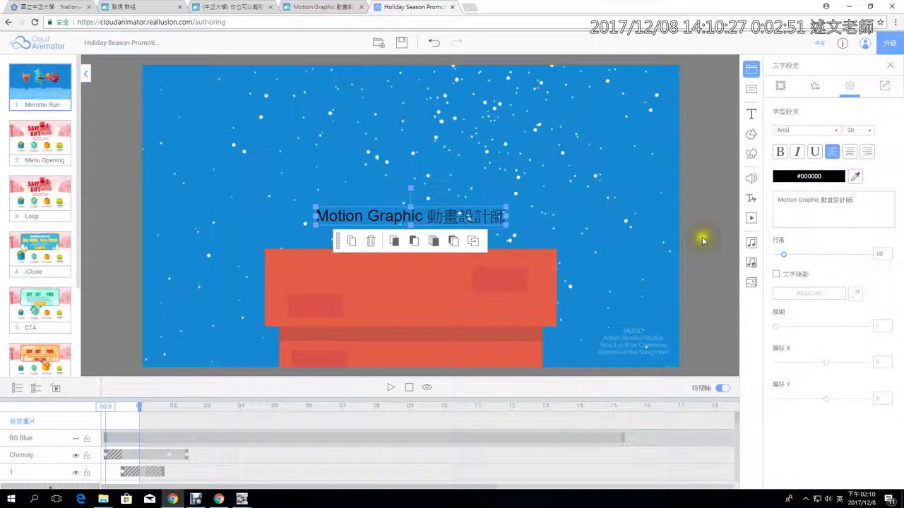
# Turn the title's text shadow on and back off.
pyautogui.click(851, 204)
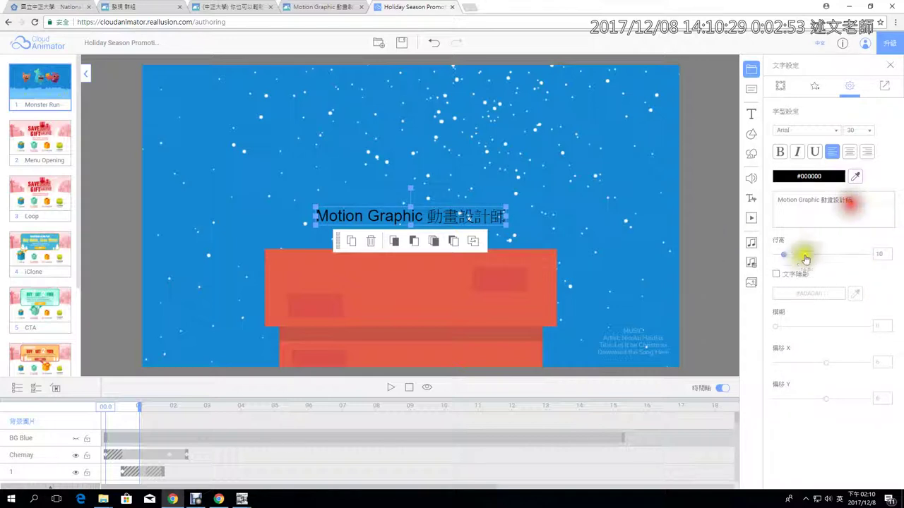
pyautogui.click(777, 275)
pyautogui.click(777, 275)
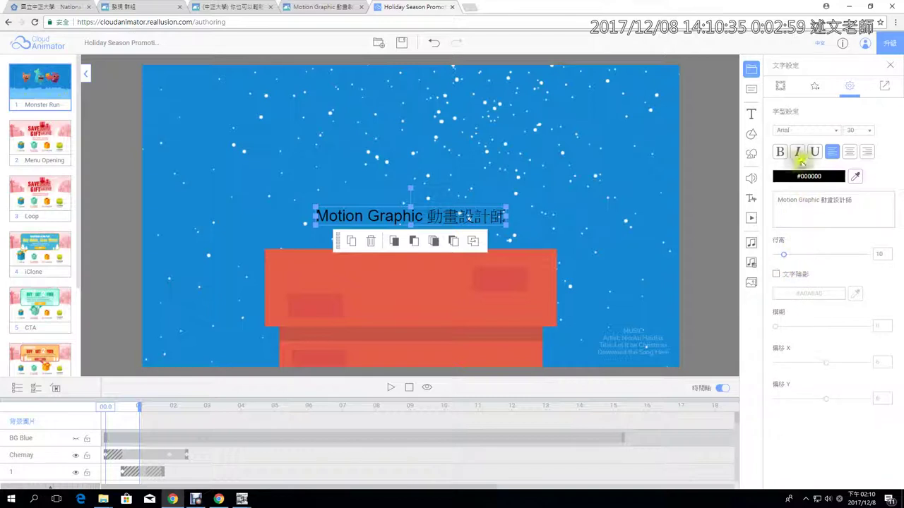
# Move the title text higher above the red chimney and choose the 位移進場1 entrance effect for it.
pyautogui.click(816, 90)
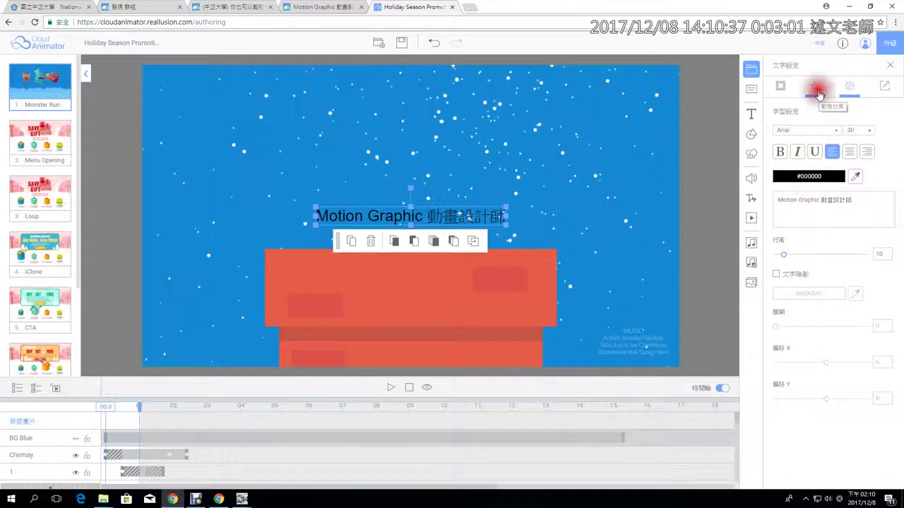
pyautogui.click(449, 215)
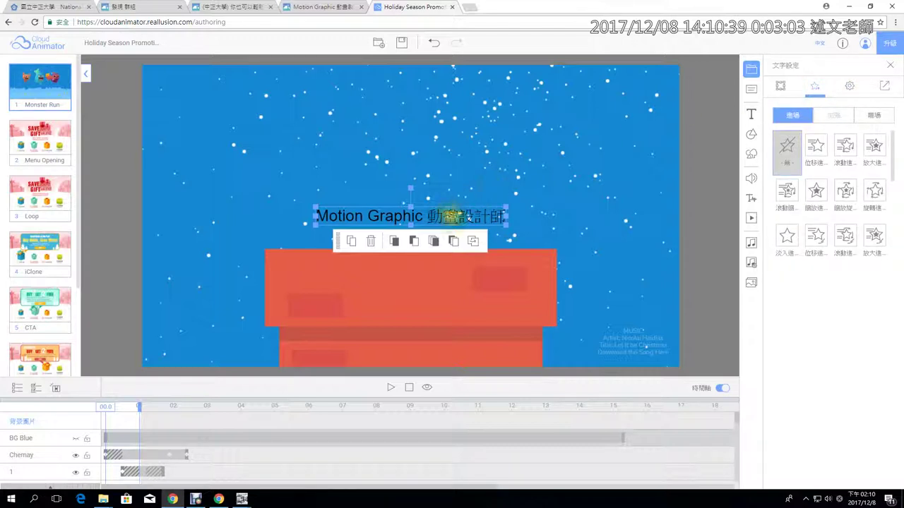
pyautogui.moveTo(449, 209); pyautogui.dragTo(443, 161)
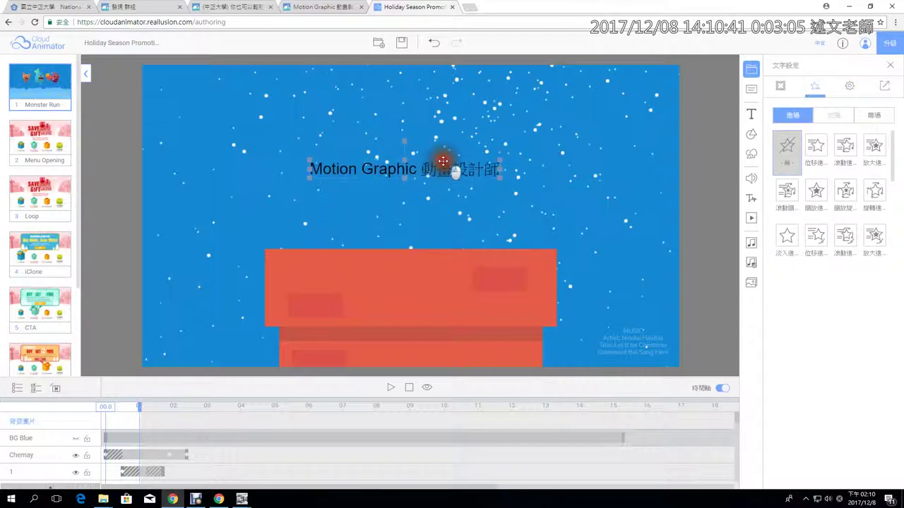
pyautogui.click(807, 149)
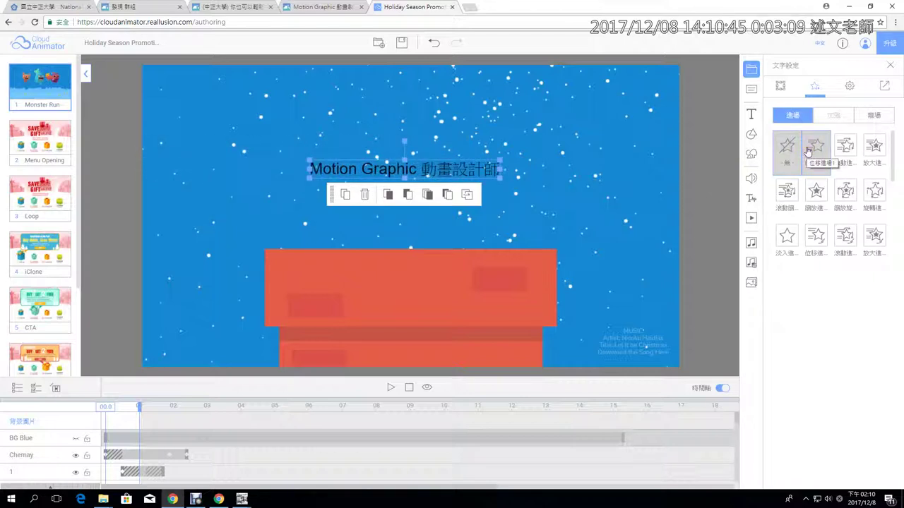
# Compare other entrance effects for the title and apply 滾動進場2 to it.
pyautogui.click(786, 235)
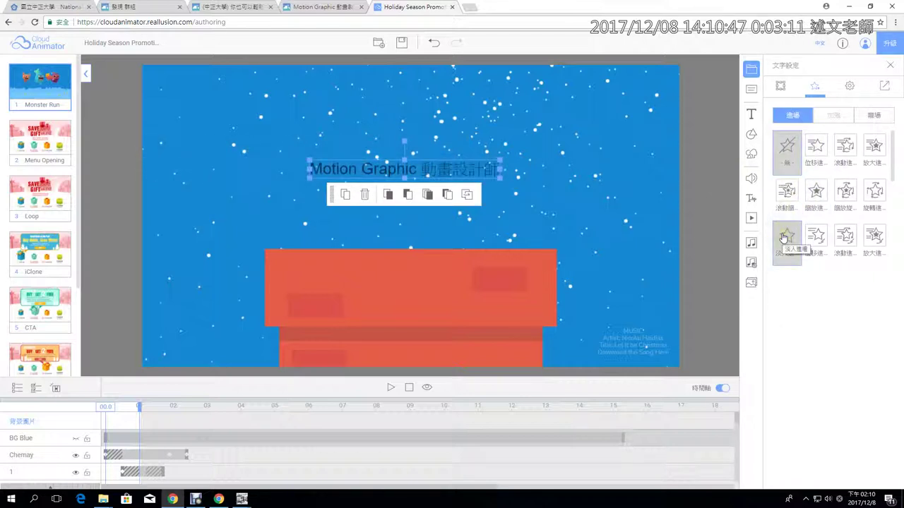
pyautogui.click(845, 237)
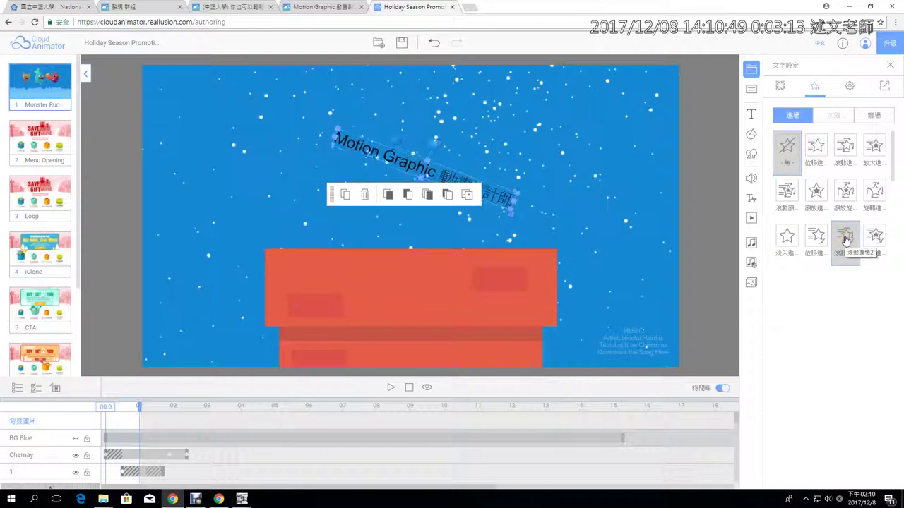
pyautogui.click(845, 239)
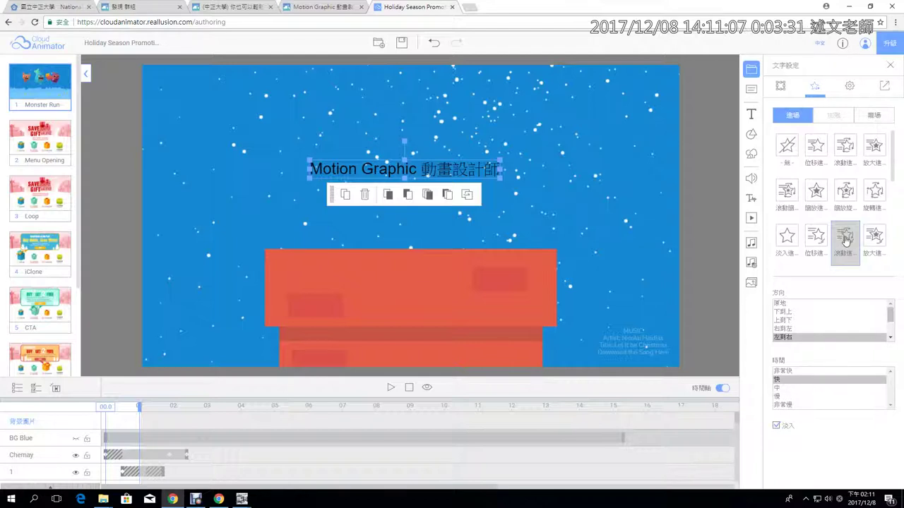
pyautogui.click(841, 243)
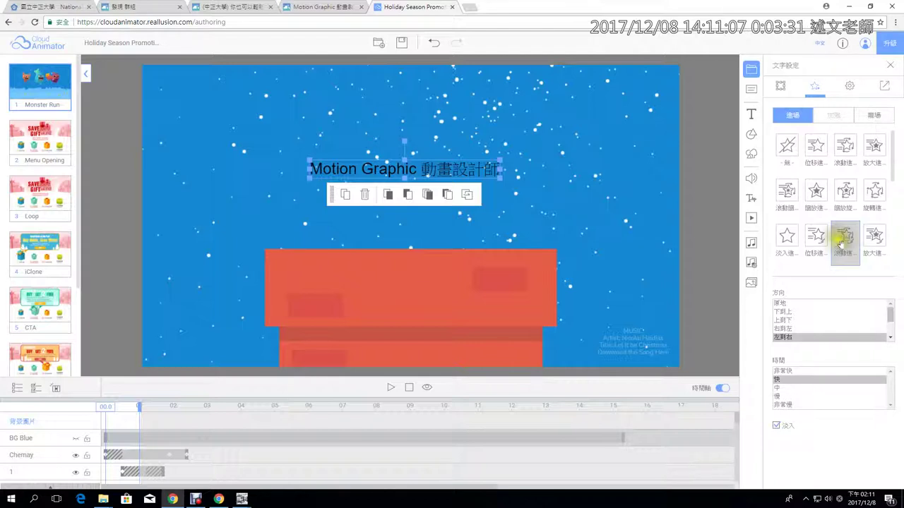
# Try the Pine_01 shape from the Clip Art folder with the title selected and shift the resulting object slightly.
pyautogui.click(751, 136)
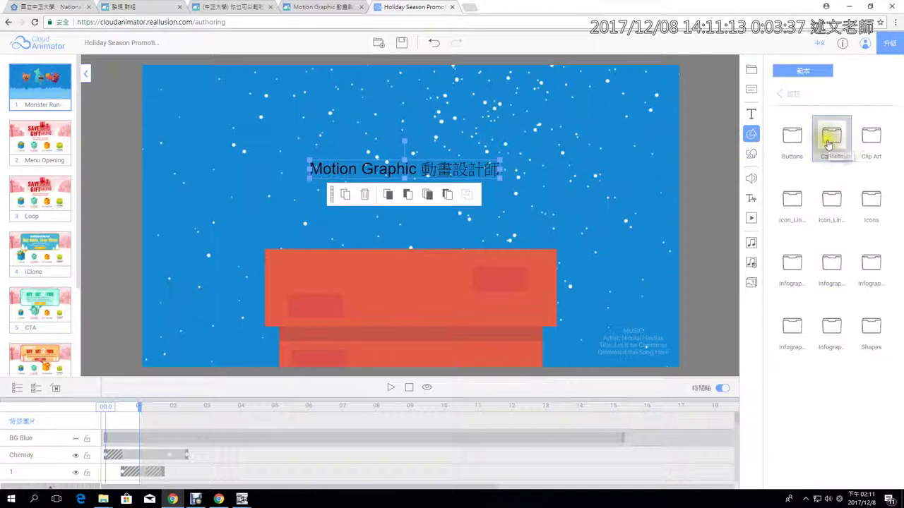
pyautogui.click(880, 146)
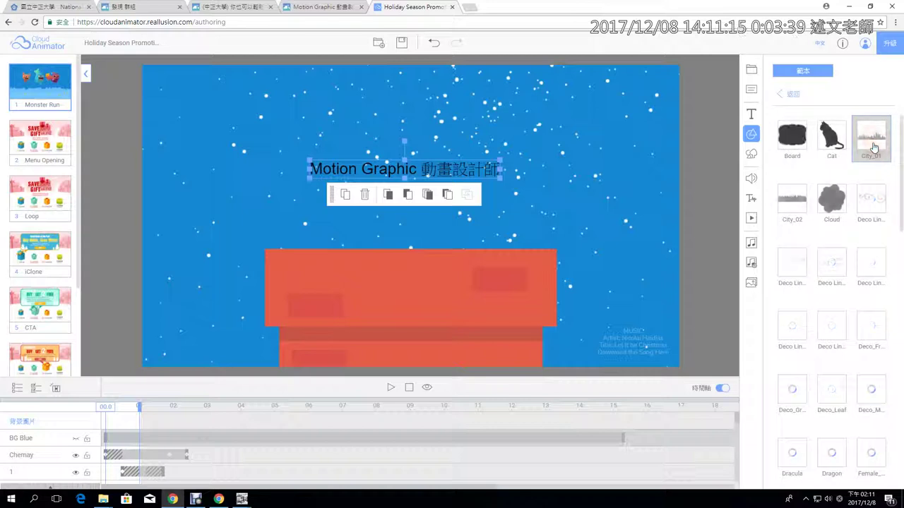
pyautogui.scroll(-4, 861, 371)
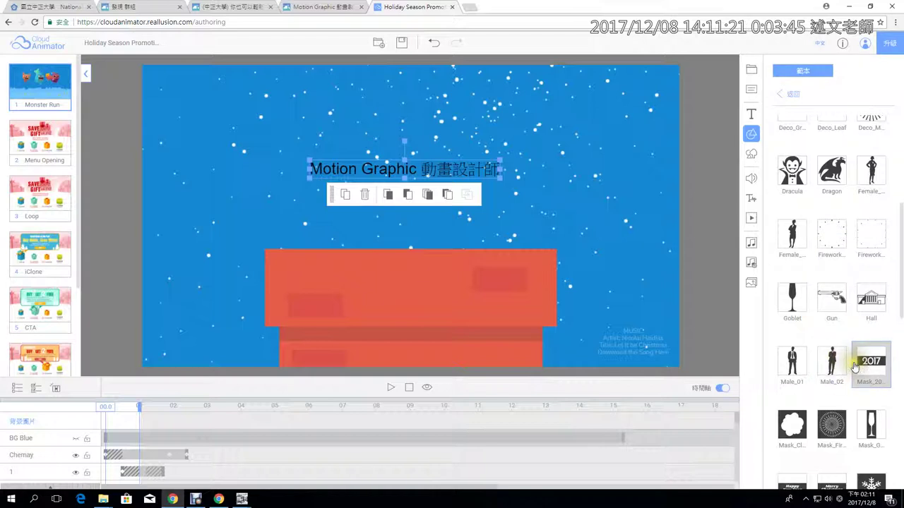
pyautogui.scroll(-2, 842, 362)
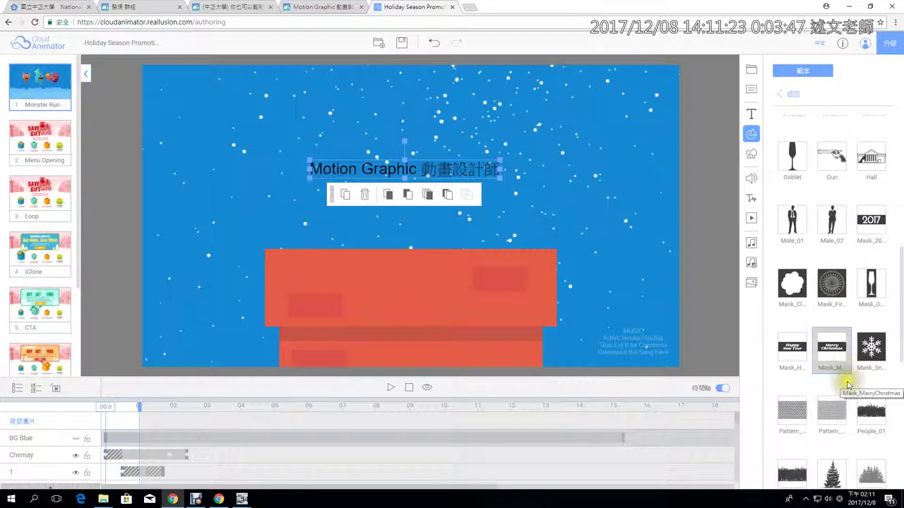
pyautogui.scroll(-1, 846, 419)
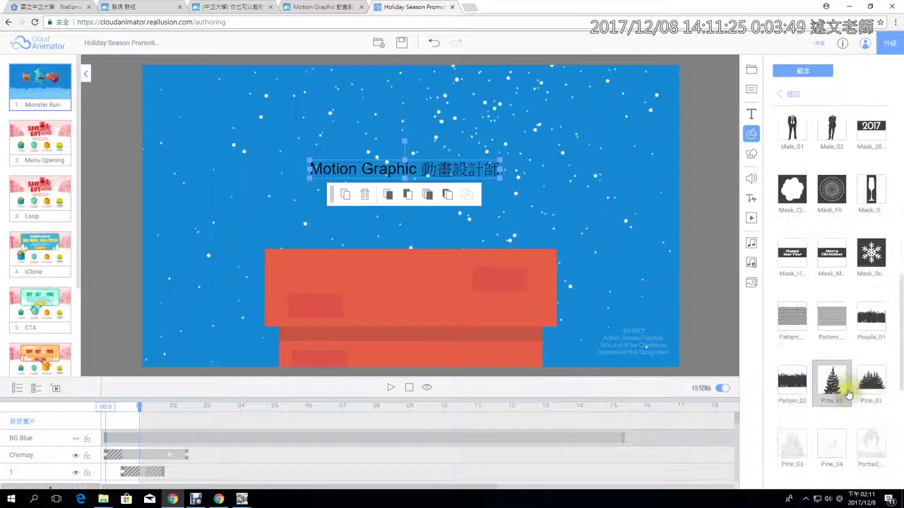
pyautogui.click(835, 384)
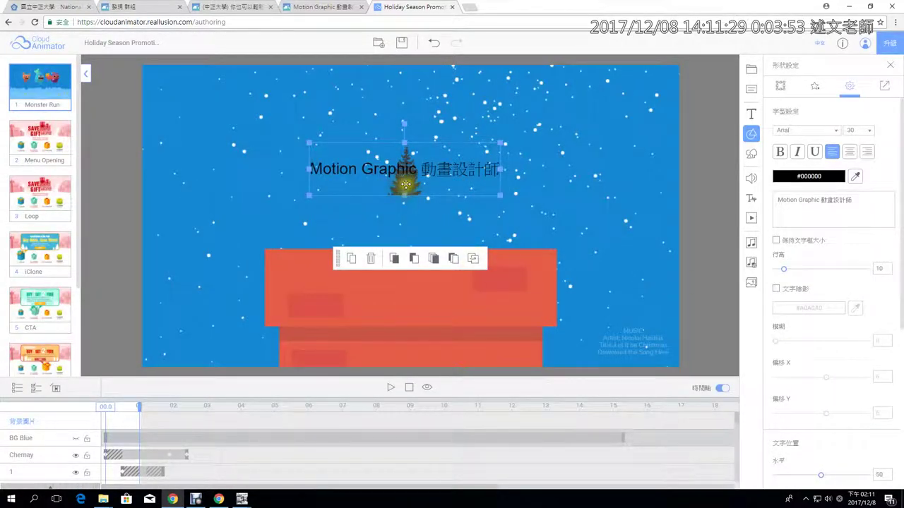
pyautogui.moveTo(403, 181)
pyautogui.mouseDown()
pyautogui.moveTo(411, 158)
pyautogui.moveTo(402, 200)
pyautogui.moveTo(410, 192)
pyautogui.mouseUp()
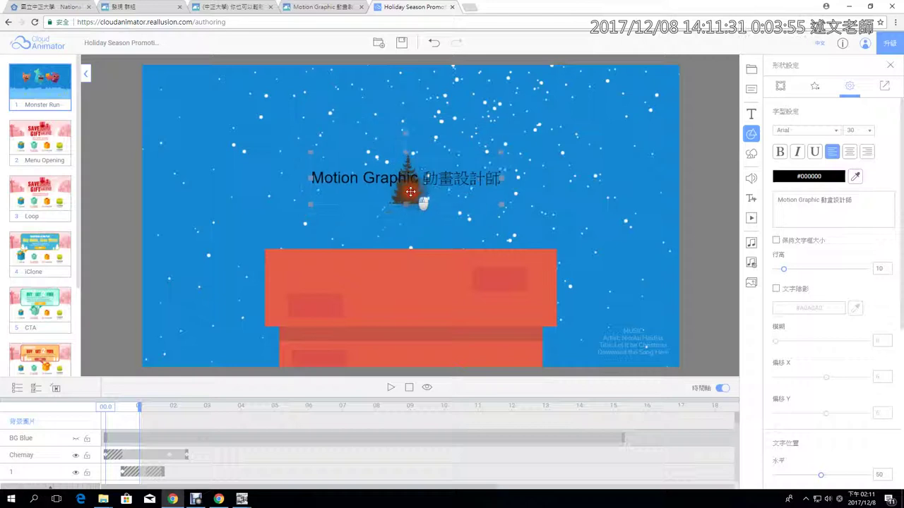
pyautogui.click(544, 181)
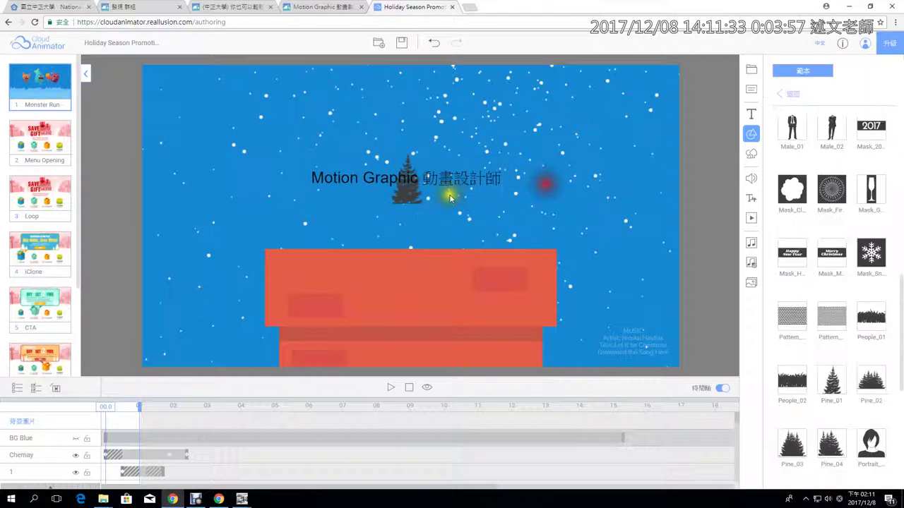
pyautogui.click(450, 184)
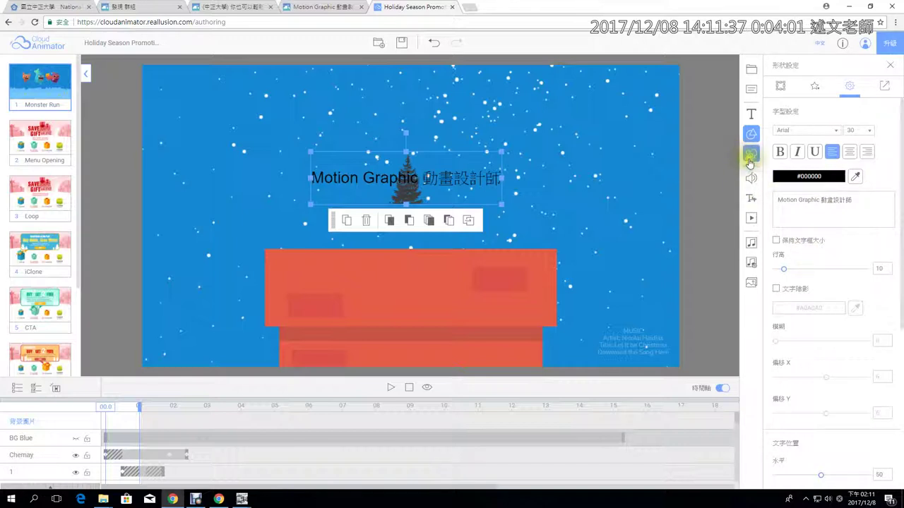
# Undo the shape's moves and the Pine_01 change so the title is plain text again.
pyautogui.click(432, 43)
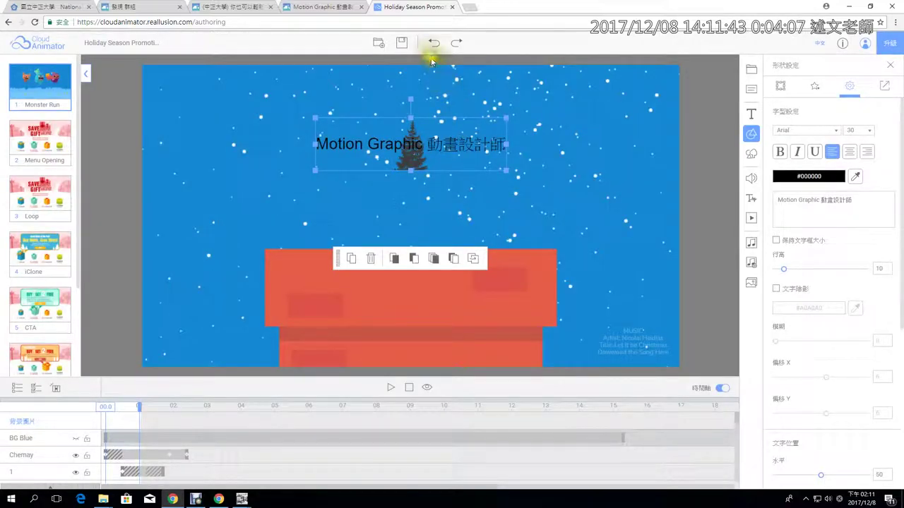
pyautogui.click(433, 44)
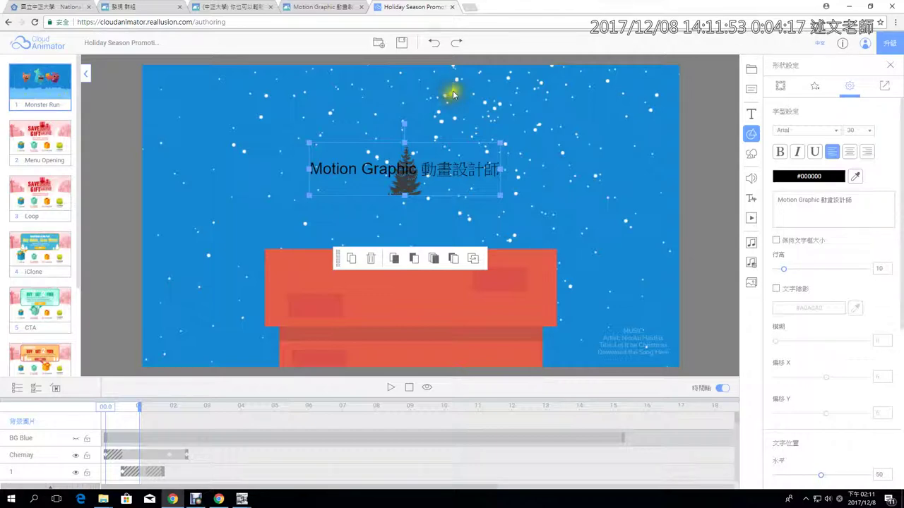
pyautogui.click(432, 42)
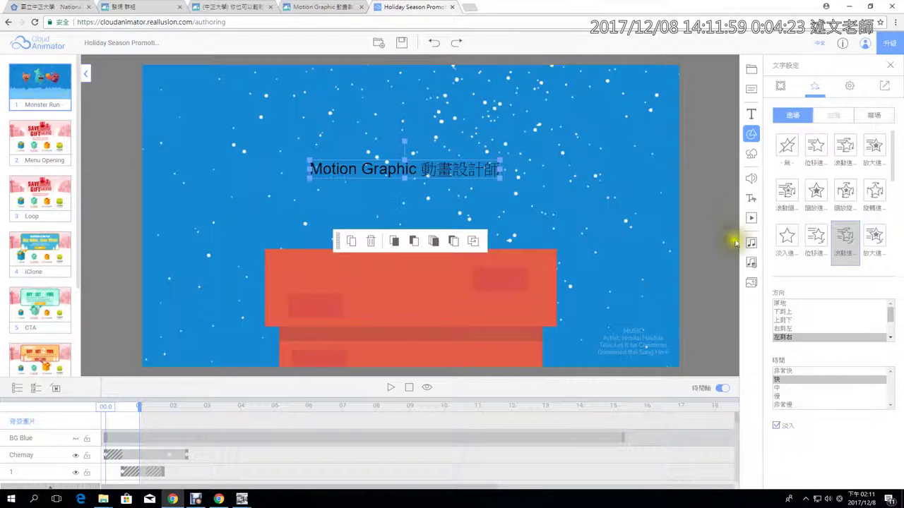
# Deselect the title and insert the red robe image Fasion_14 from the Fasion image folder.
pyautogui.click(751, 154)
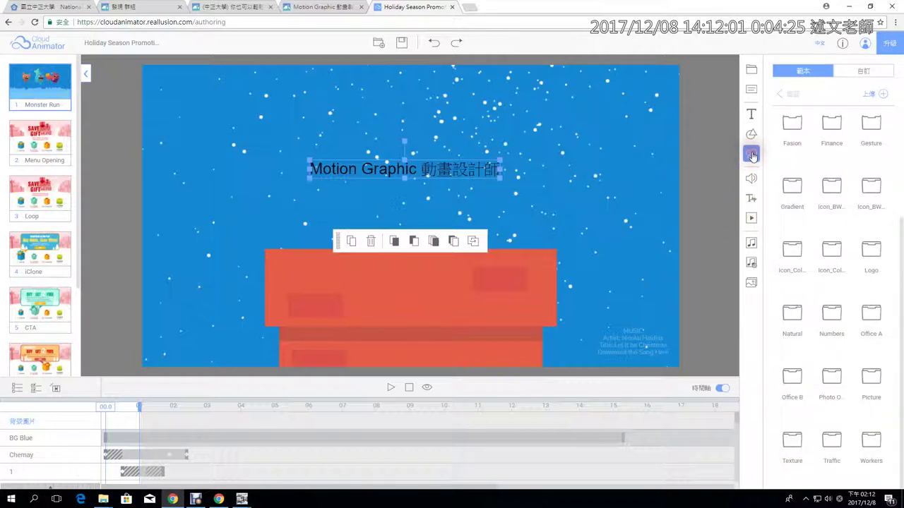
pyautogui.click(797, 138)
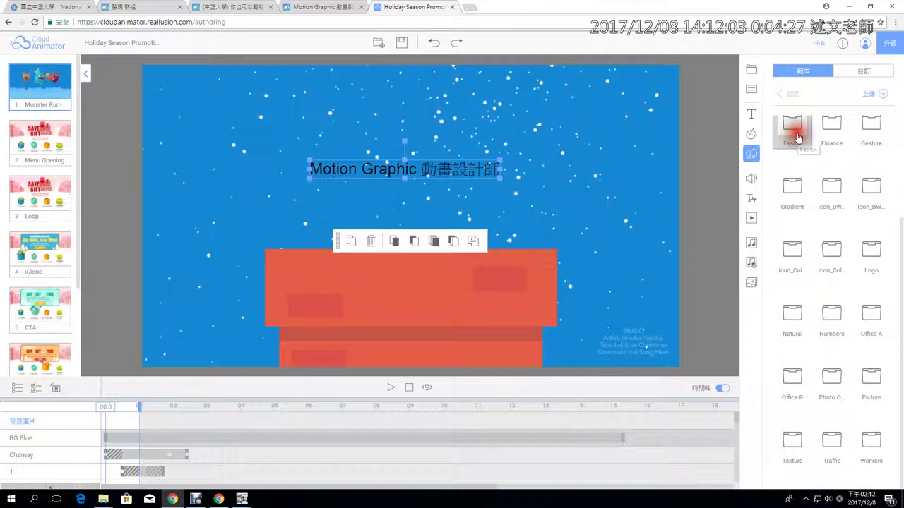
pyautogui.scroll(-2, 790, 186)
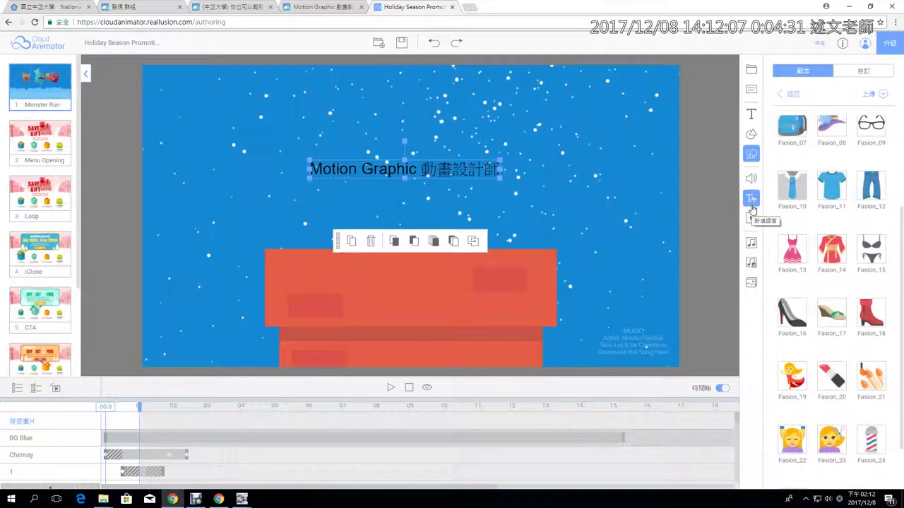
pyautogui.click(569, 196)
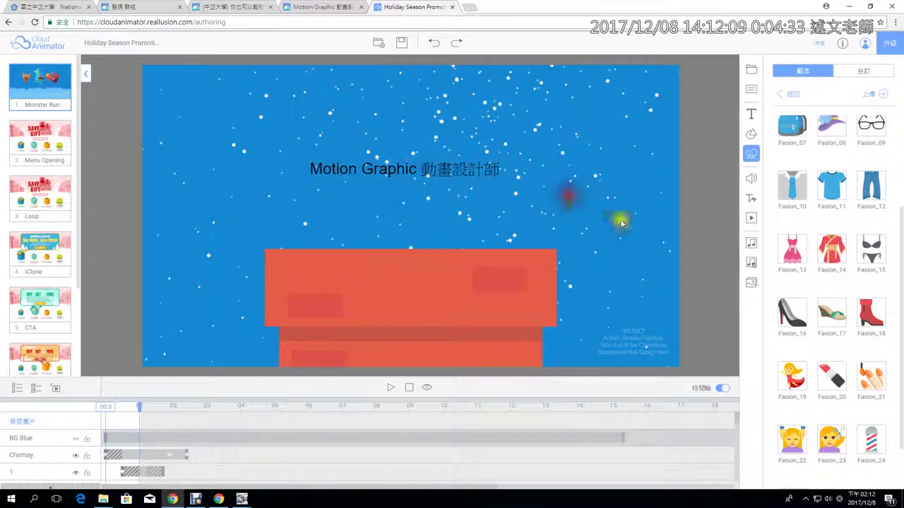
pyautogui.click(831, 252)
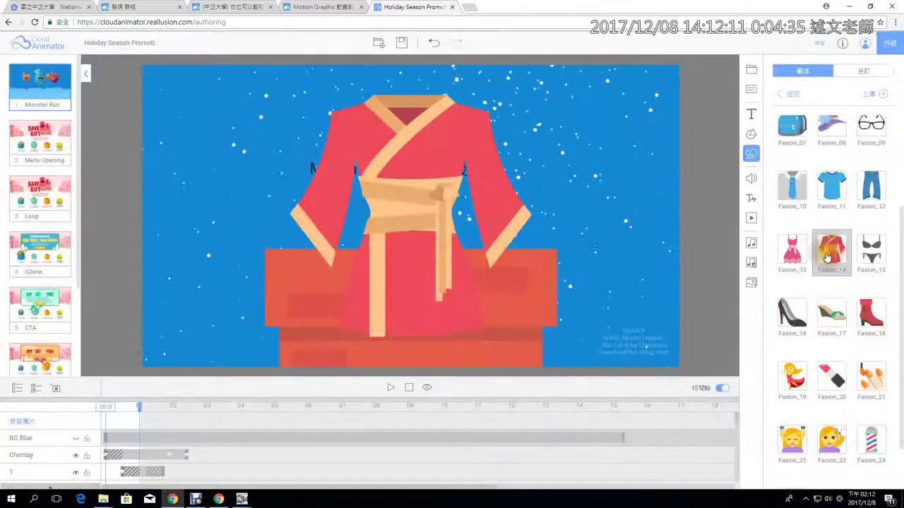
# Scale the red robe image down to about 0.55 and place it beside the chimney at about X 897, Y 337.
pyautogui.click(439, 140)
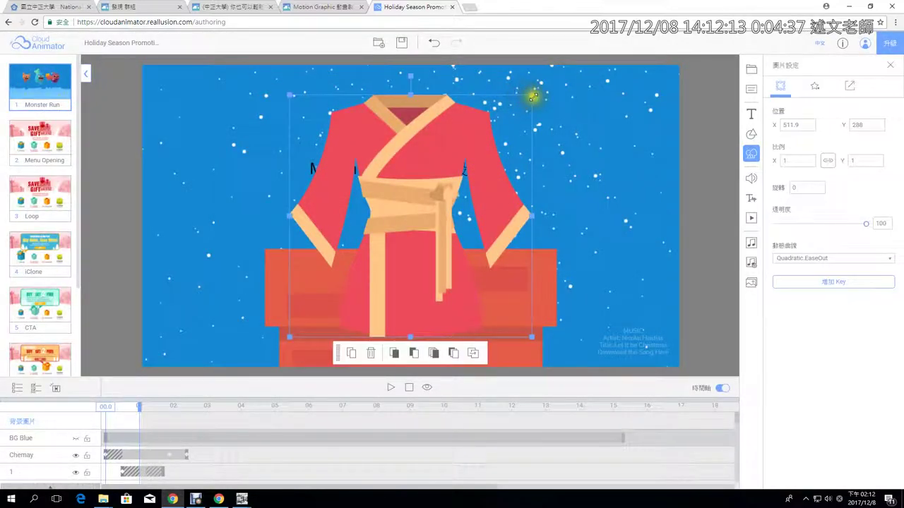
pyautogui.moveTo(534, 91); pyautogui.dragTo(395, 201)
pyautogui.moveTo(346, 282); pyautogui.dragTo(620, 251)
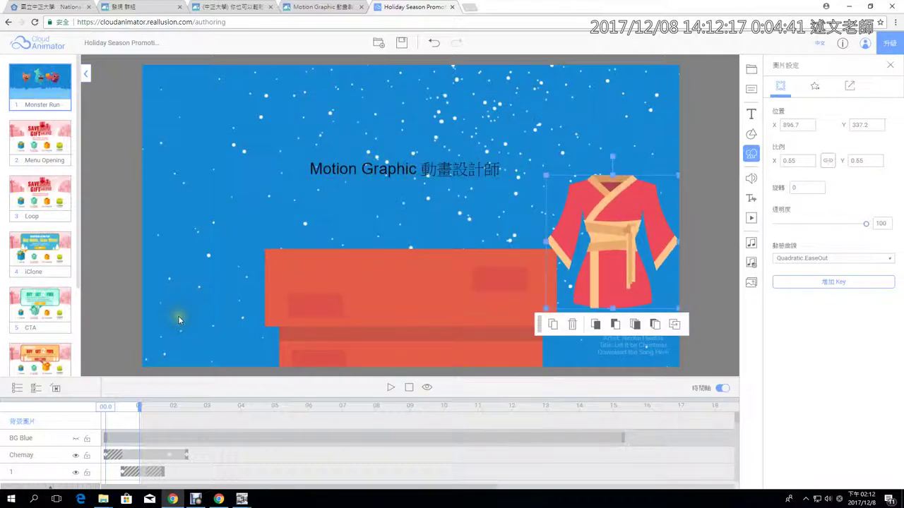
# Open the Menu Opening page and examine the page management options beside the Loop thumbnail.
pyautogui.click(30, 201)
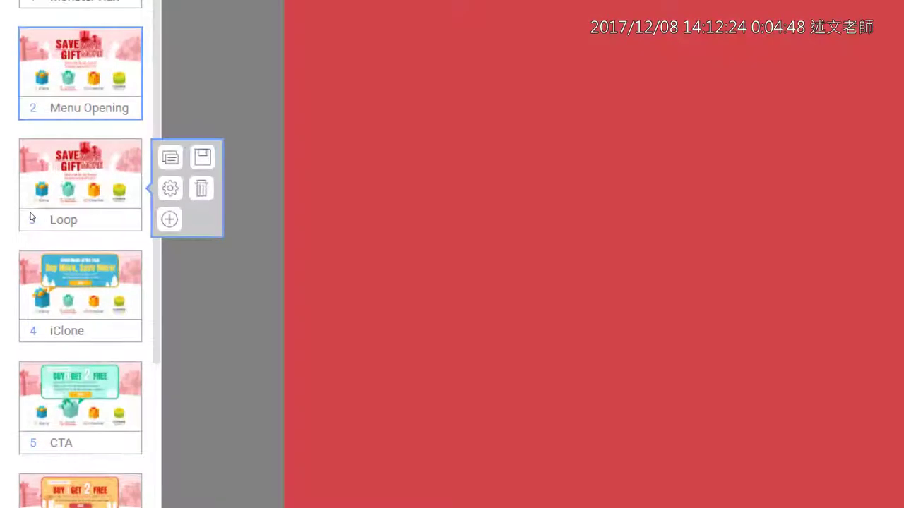
pyautogui.click(15, 211)
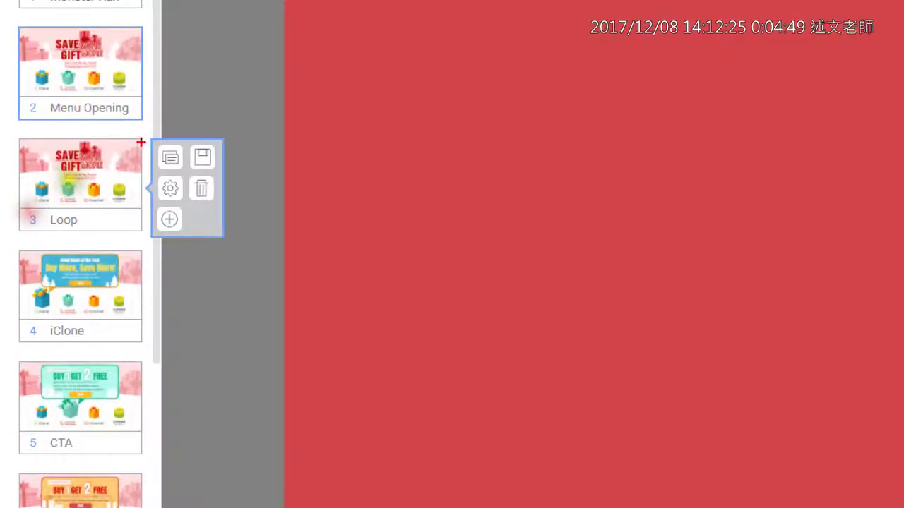
pyautogui.moveTo(157, 138); pyautogui.dragTo(187, 123)
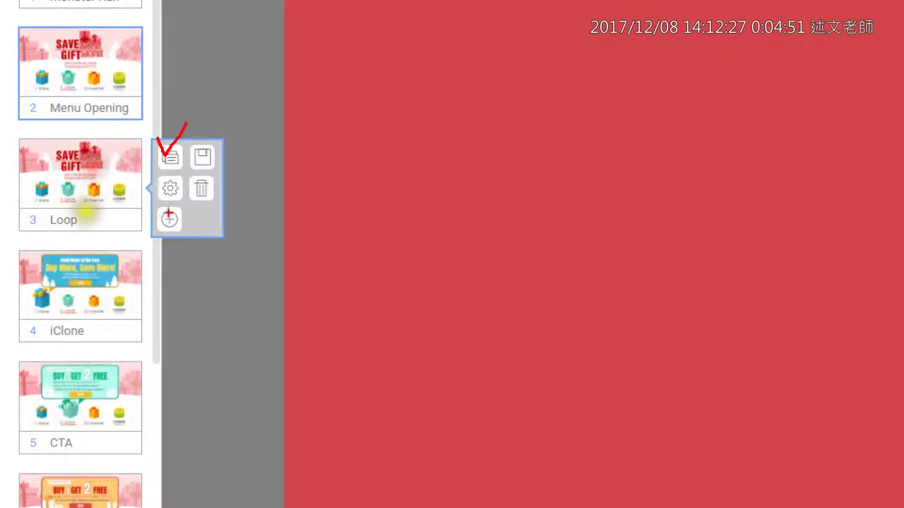
pyautogui.moveTo(191, 184); pyautogui.dragTo(220, 175)
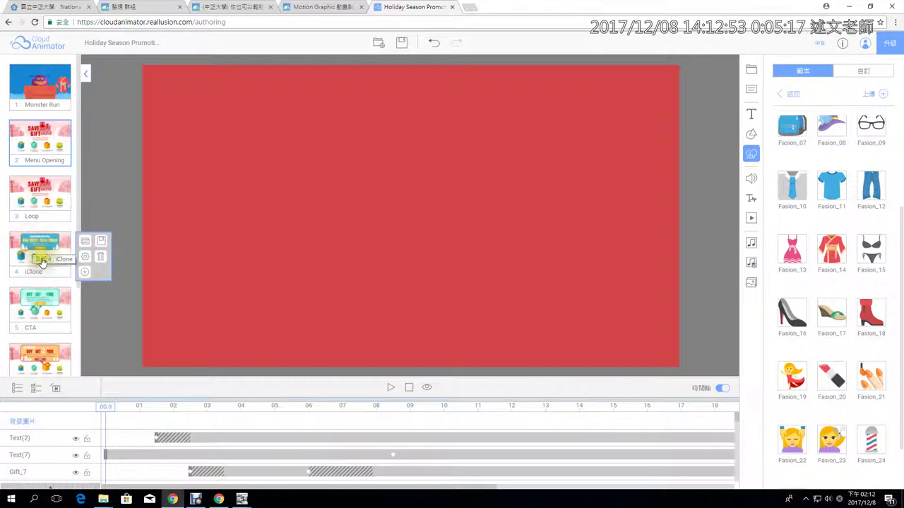
# Save the project as Holiday Season Promotion with page 2, Menu Opening, as its thumbnail.
pyautogui.click(401, 43)
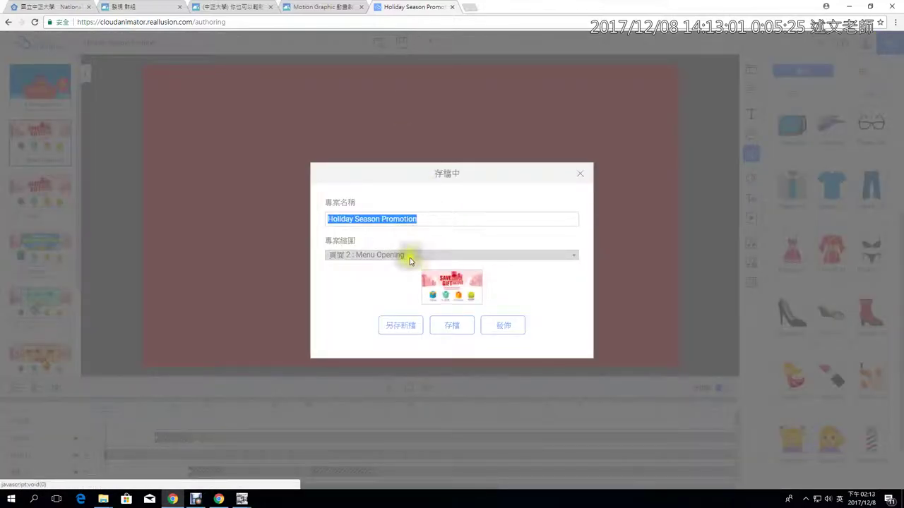
pyautogui.click(454, 326)
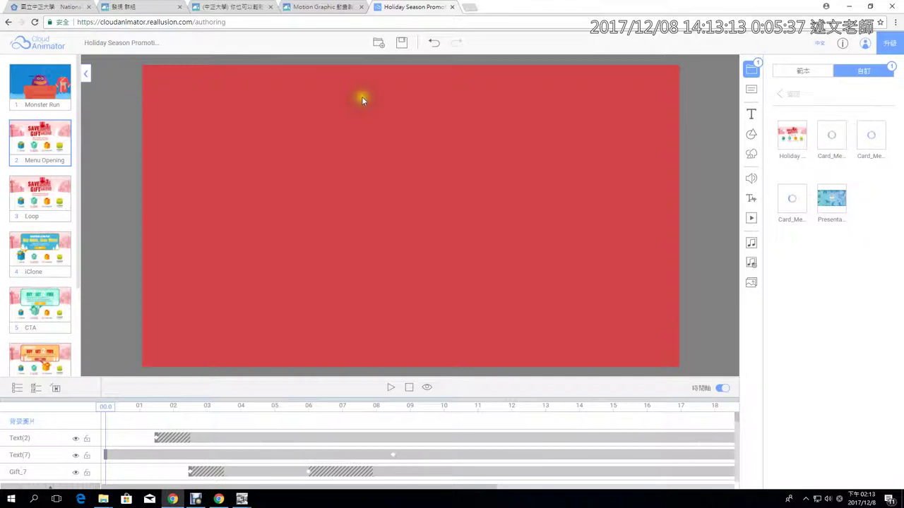
# Go to the Cloud Animator home page, declining the page translation and closing the member campaign notification.
pyautogui.click(42, 45)
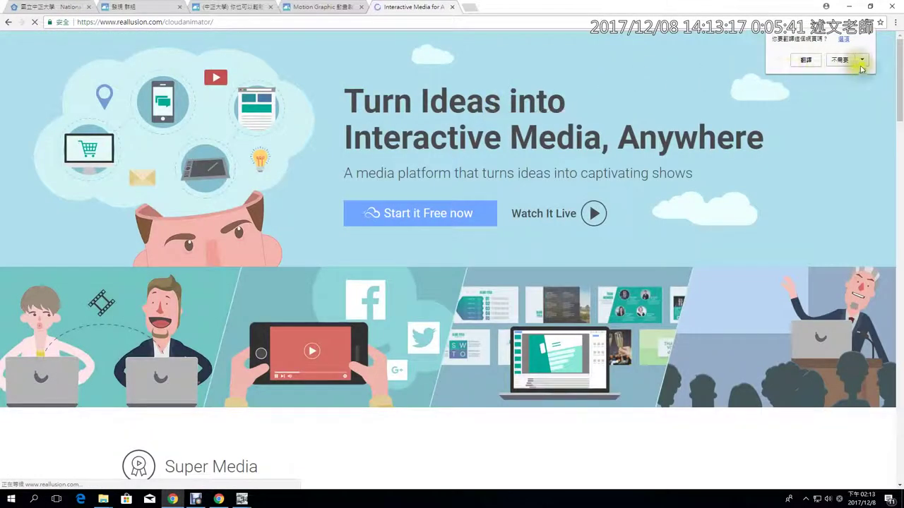
pyautogui.click(843, 60)
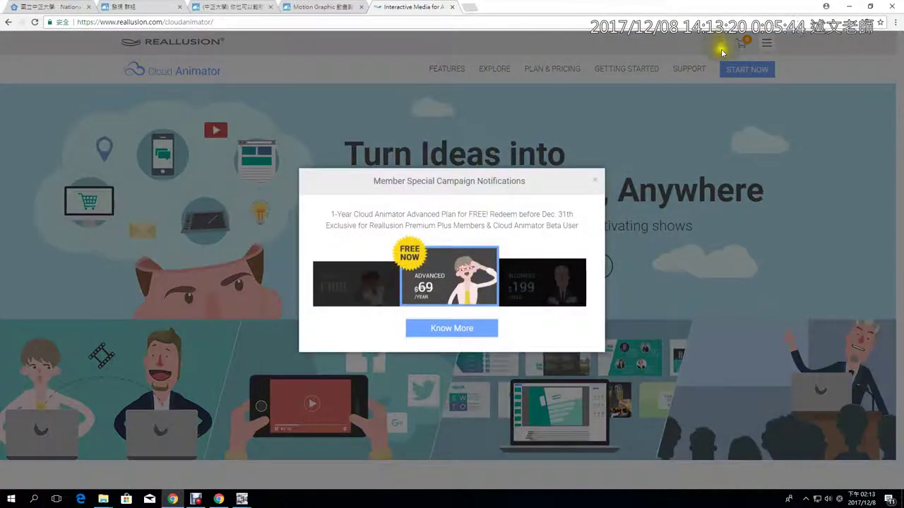
pyautogui.click(594, 180)
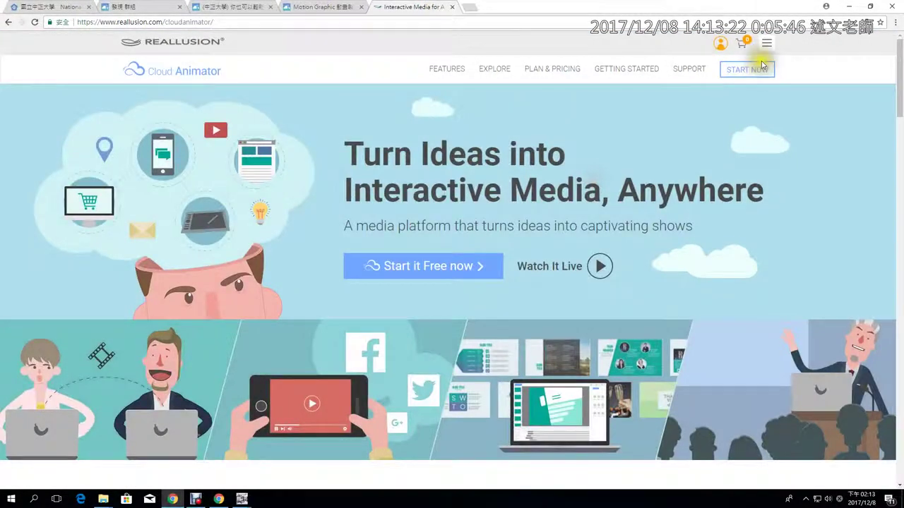
# Look through the Reallusion product overview and the Support and Explore options of the Cloud Animator site.
pyautogui.click(767, 41)
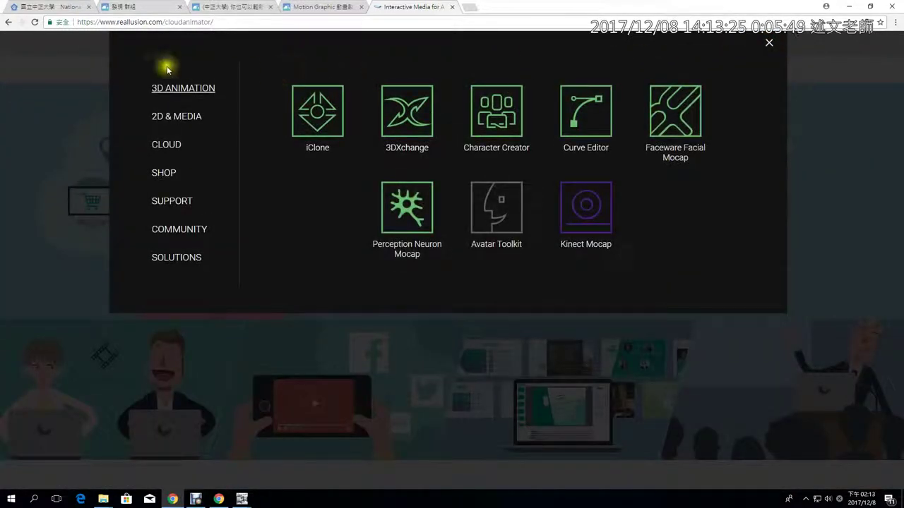
pyautogui.click(770, 44)
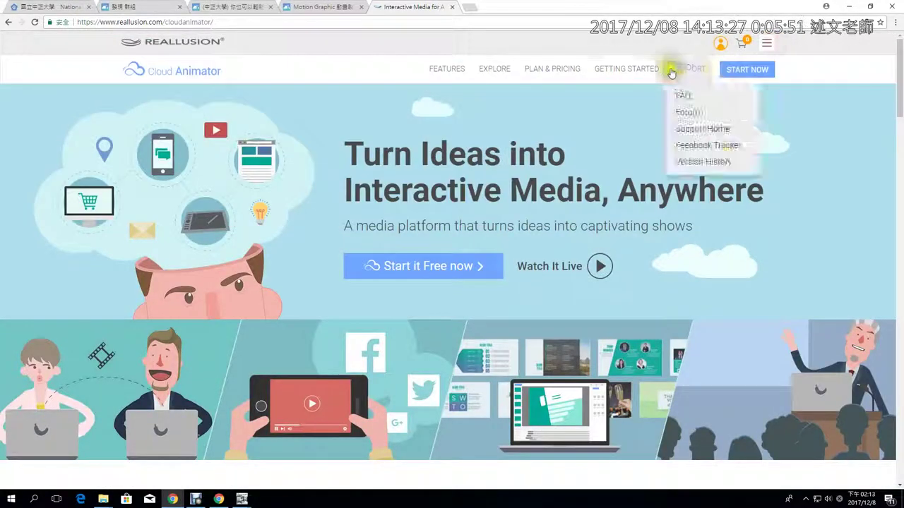
pyautogui.moveTo(469, 73)
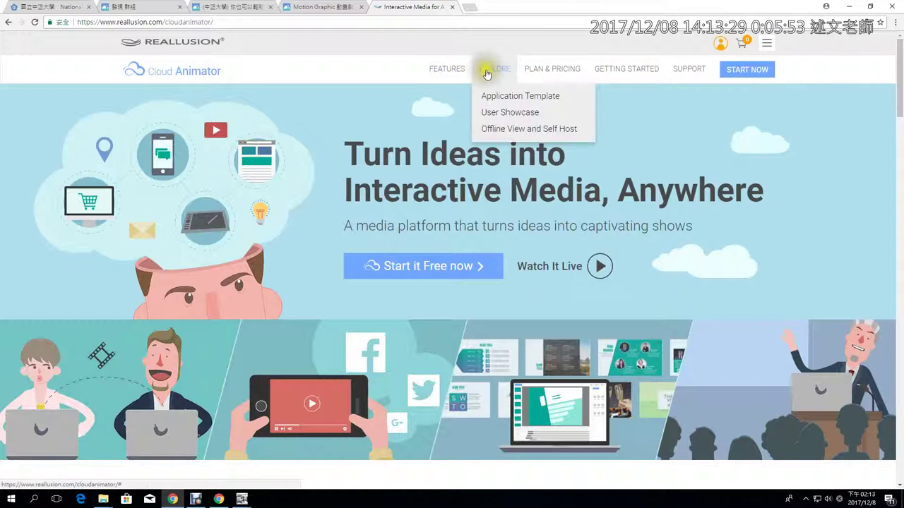
# Open the signed-in account's Reallusion member page, closing the campaign notification, and check the membership level.
pyautogui.moveTo(719, 44)
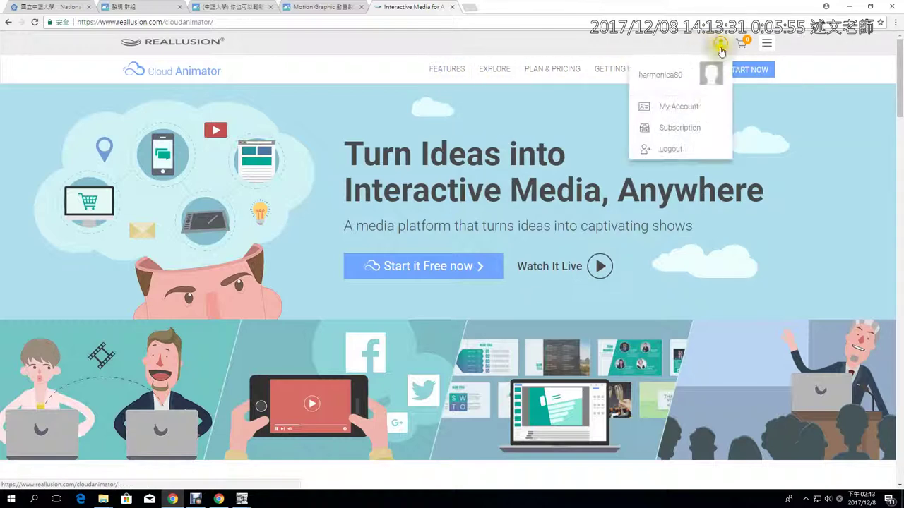
pyautogui.click(675, 80)
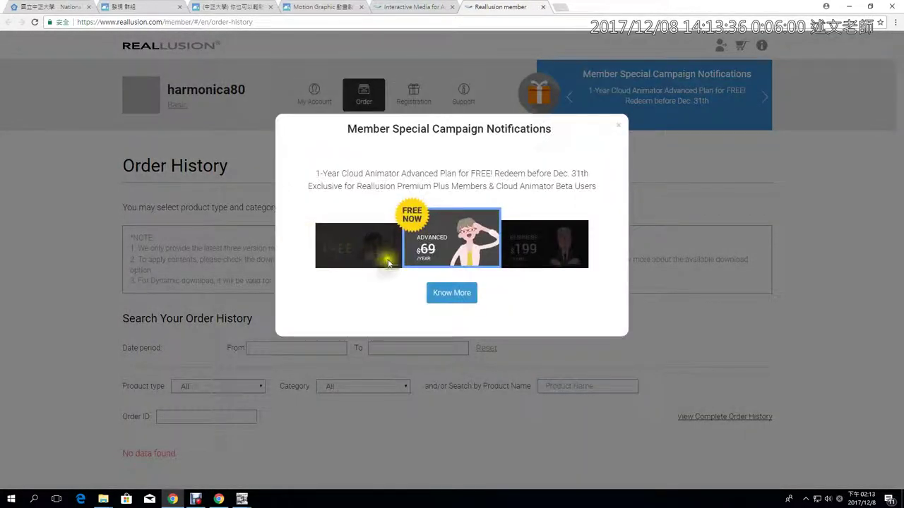
pyautogui.click(618, 126)
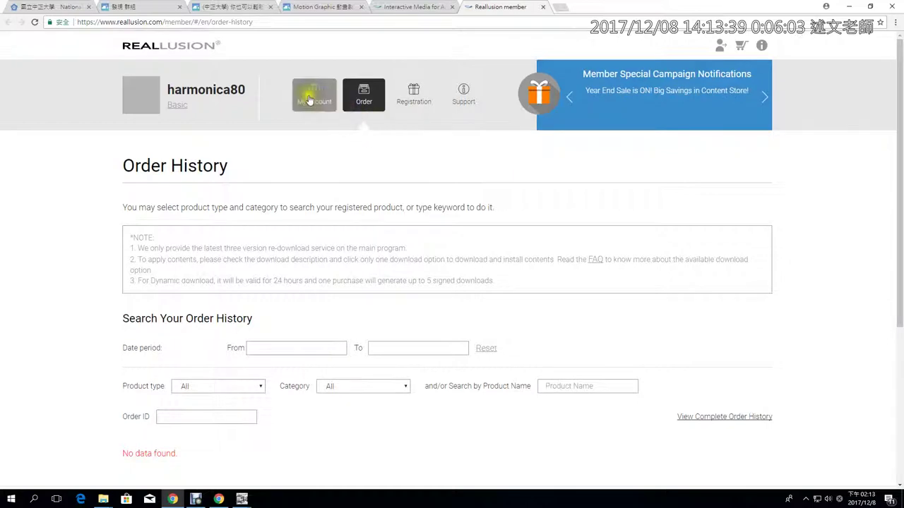
pyautogui.click(177, 109)
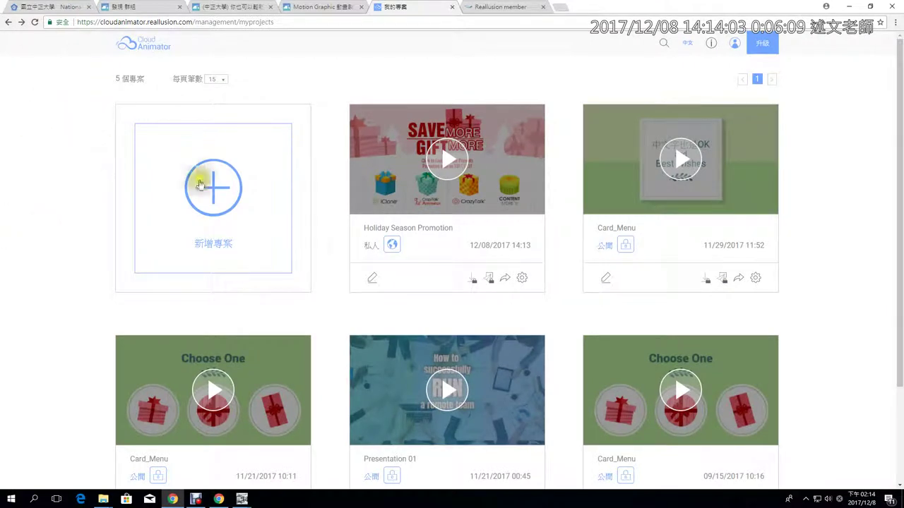
# Make the Holiday Season Promotion project public (公開) and open its share page to get the share link.
pyautogui.click(393, 245)
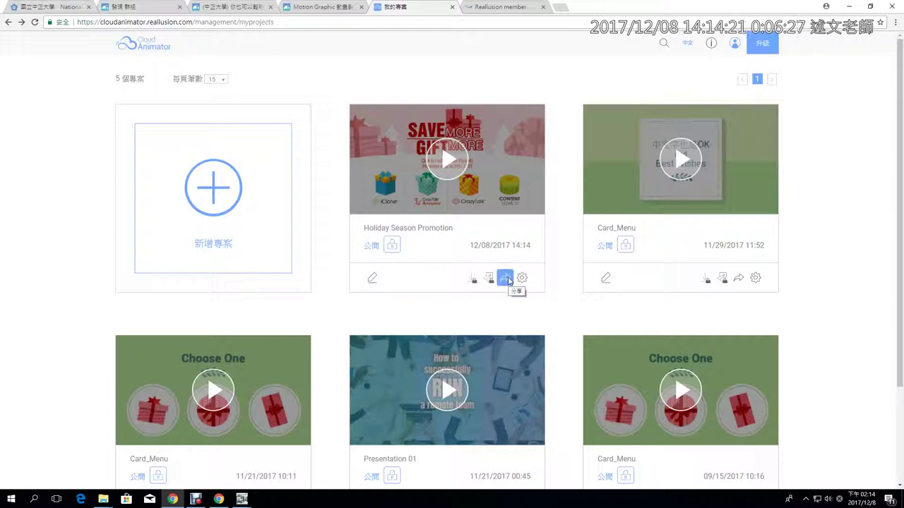
pyautogui.click(506, 278)
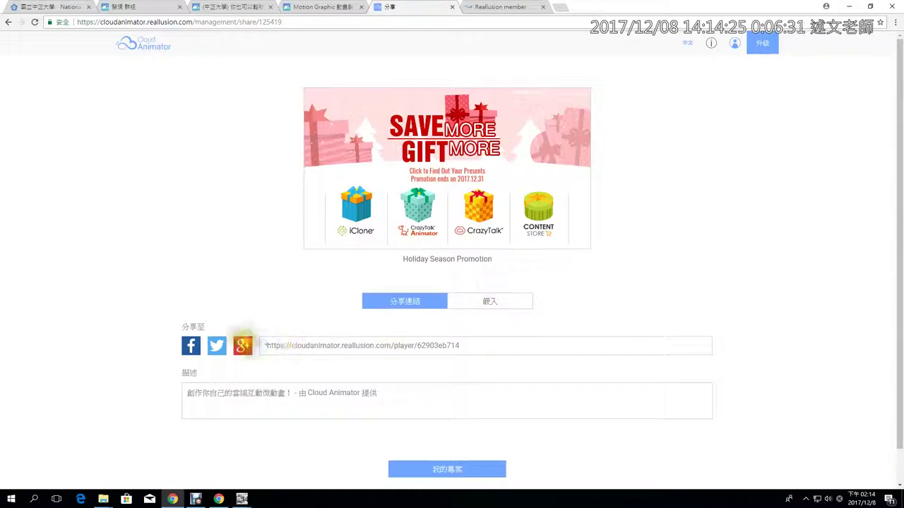
pyautogui.moveTo(256, 326); pyautogui.dragTo(495, 374)
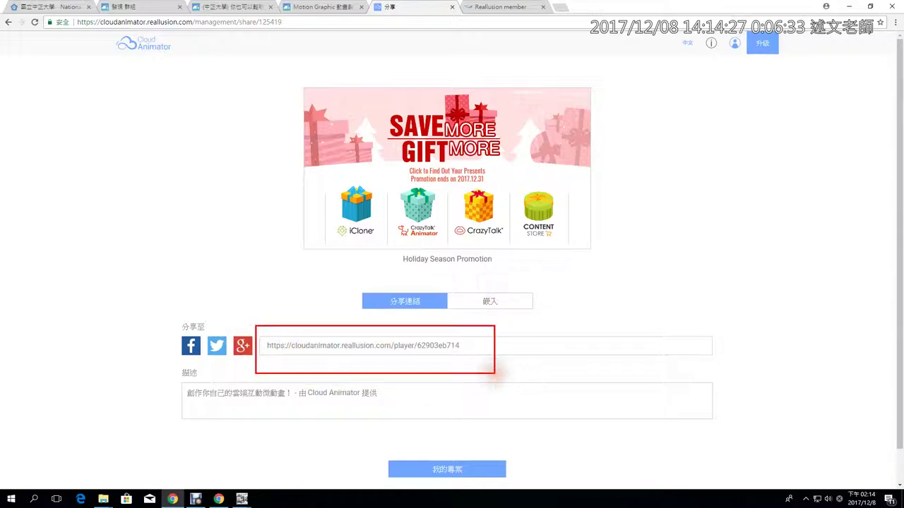